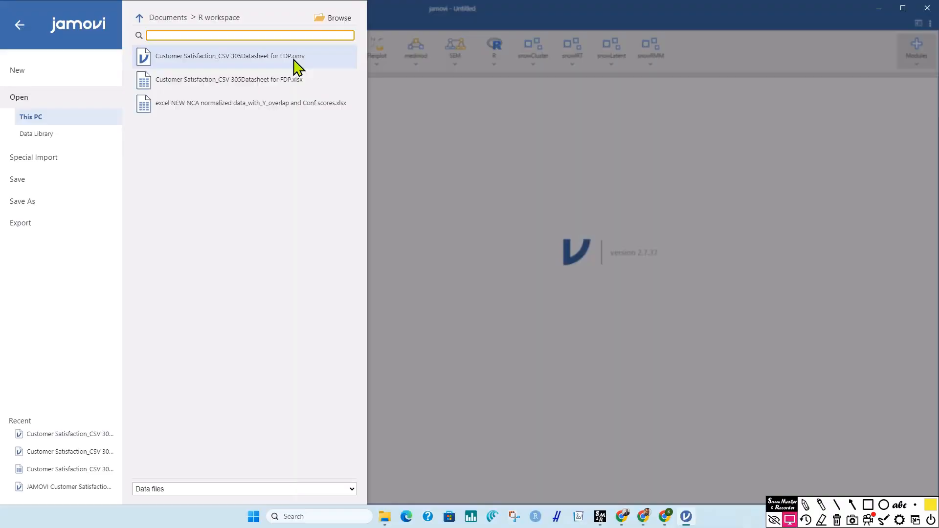
# Open Customer Satisfaction_CSV 305Datasheet for FDP.omv and look through its data columns up to the FQ, SQ, AB, PF and CS variables.
pyautogui.click(294, 56)
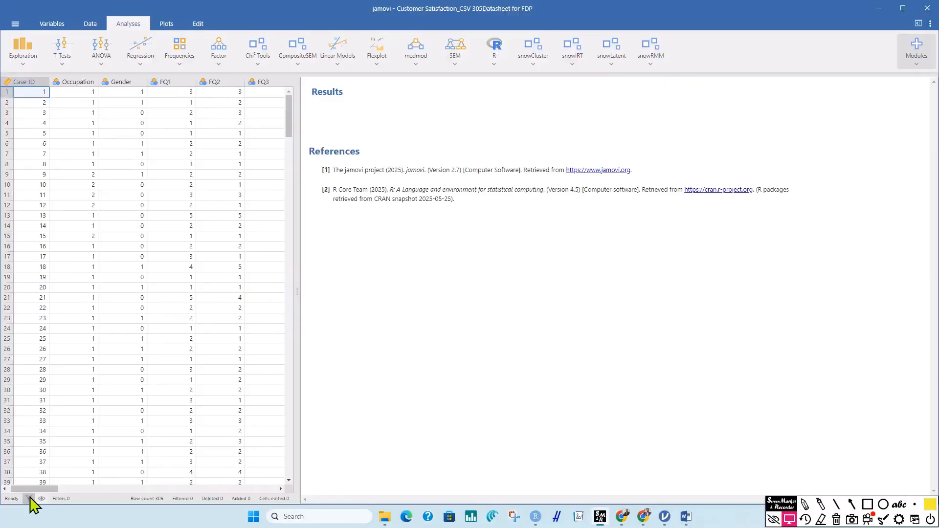
pyautogui.moveTo(44, 488); pyautogui.dragTo(135, 492)
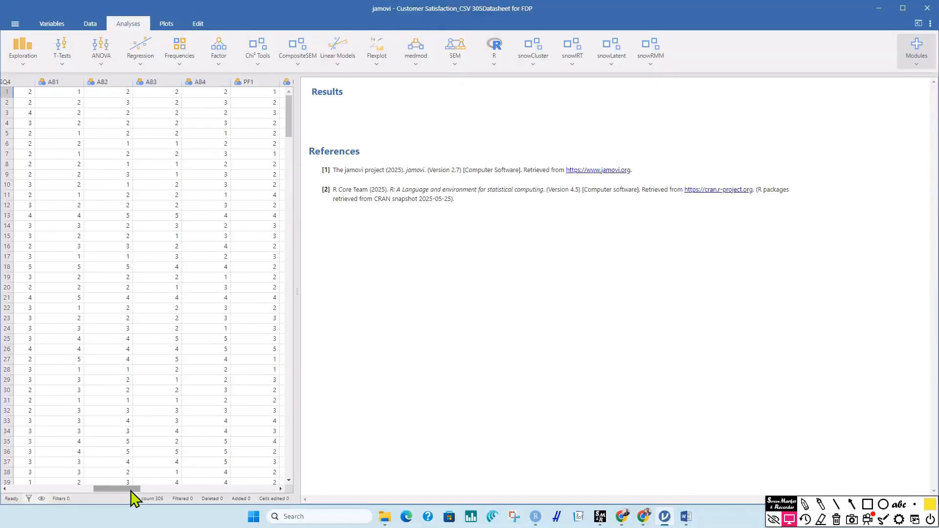
pyautogui.moveTo(132, 491); pyautogui.dragTo(153, 497)
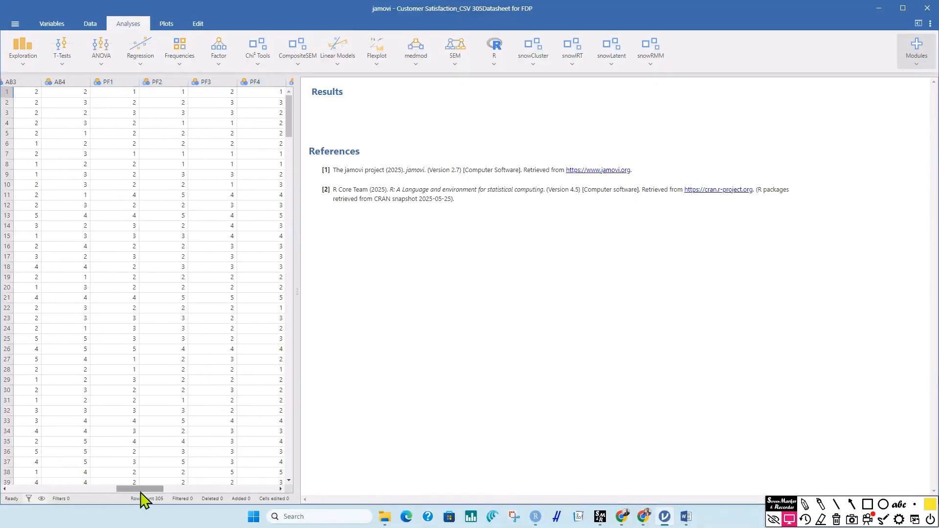
pyautogui.moveTo(155, 490); pyautogui.dragTo(166, 490)
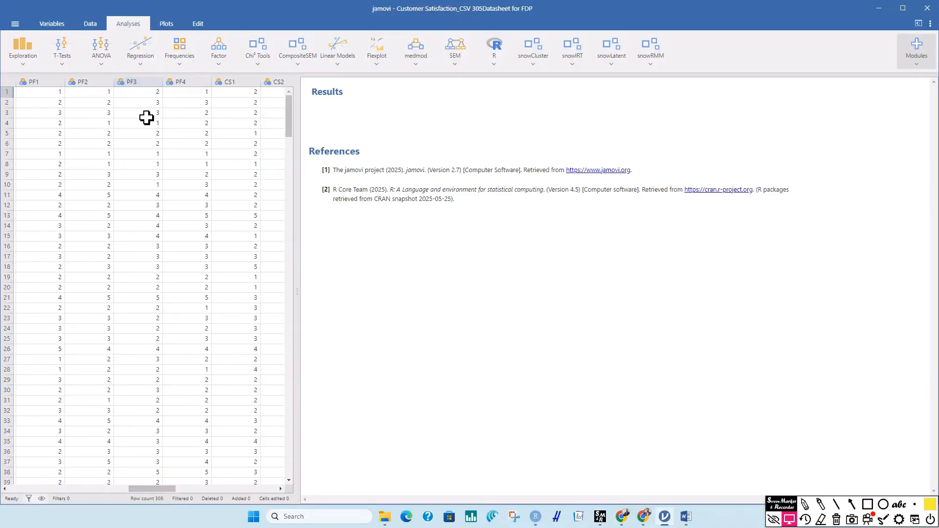
pyautogui.click(178, 82)
pyautogui.moveTo(146, 498); pyautogui.dragTo(182, 493)
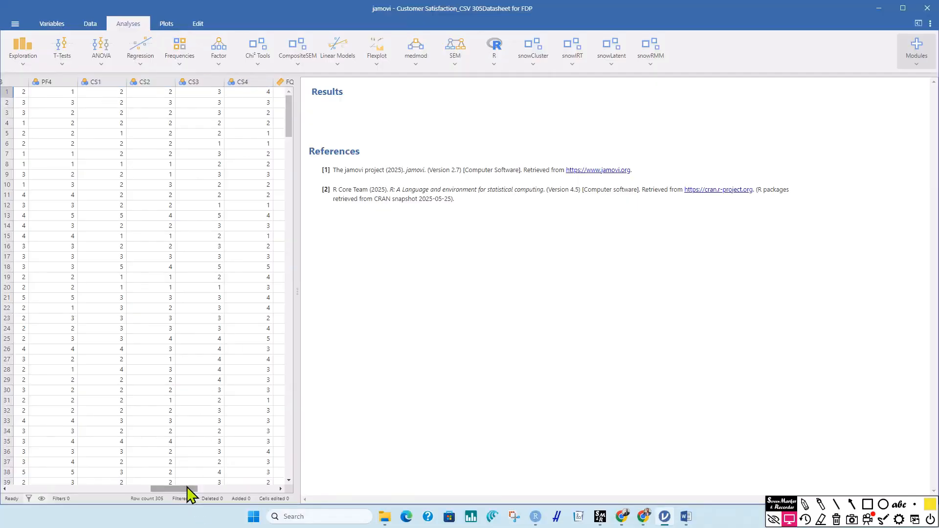
pyautogui.moveTo(183, 491); pyautogui.dragTo(197, 489)
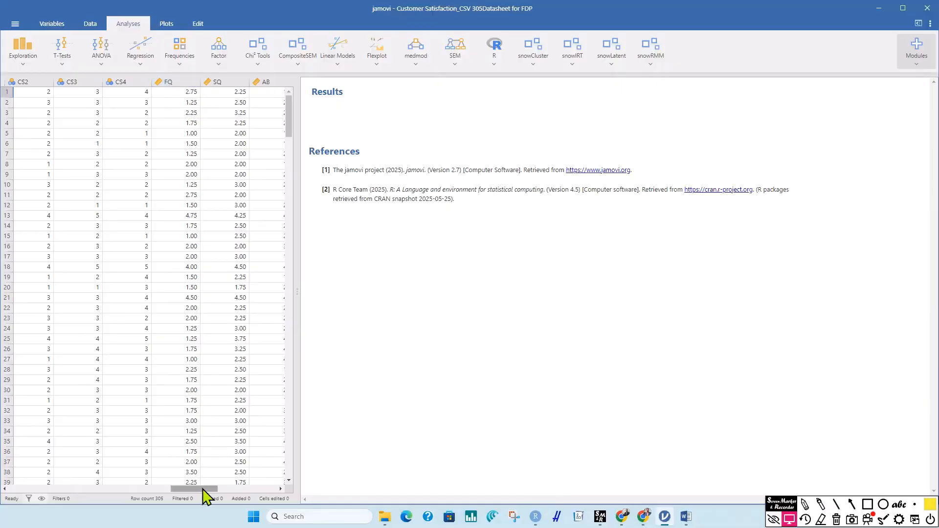
pyautogui.moveTo(202, 489); pyautogui.dragTo(220, 489)
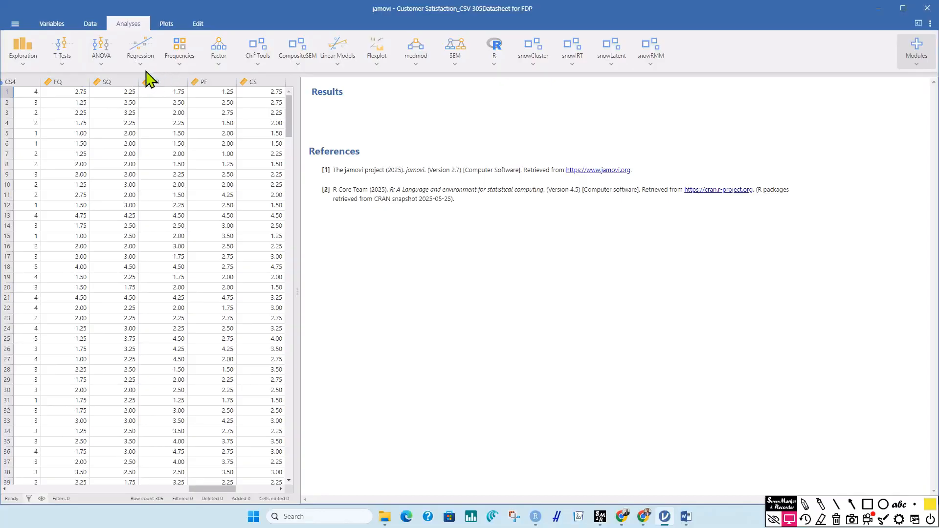
pyautogui.click(156, 81)
# Start a GLM Mediation Model analysis from medmod and assign CS as the dependent variable.
pyautogui.click(417, 68)
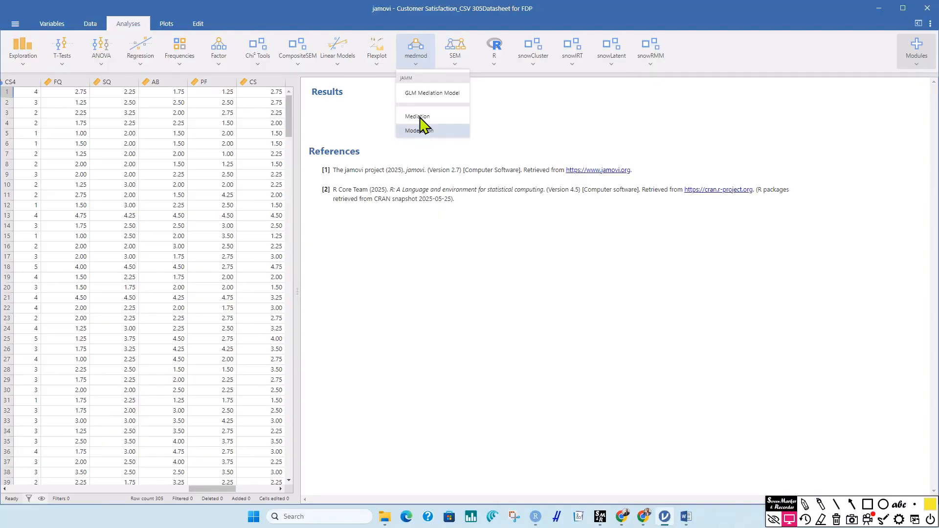
pyautogui.click(433, 94)
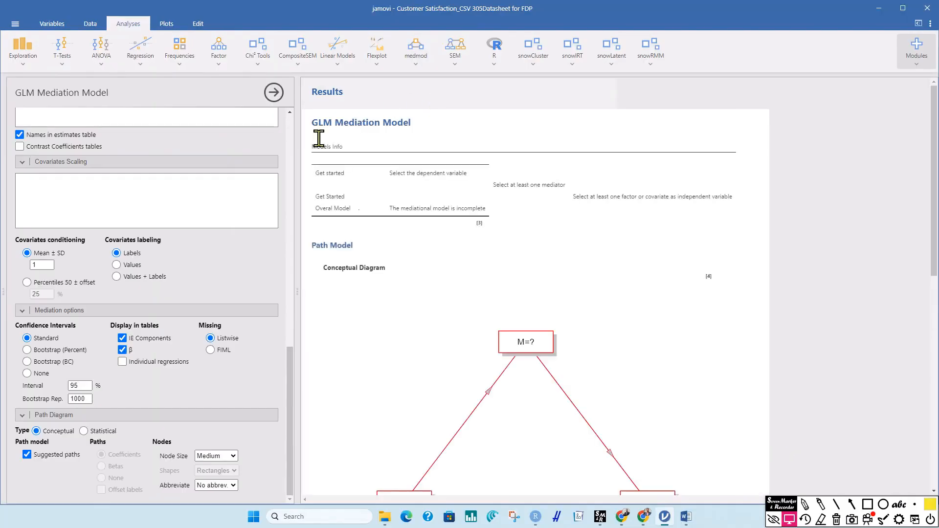
pyautogui.moveTo(291, 380); pyautogui.dragTo(276, 98)
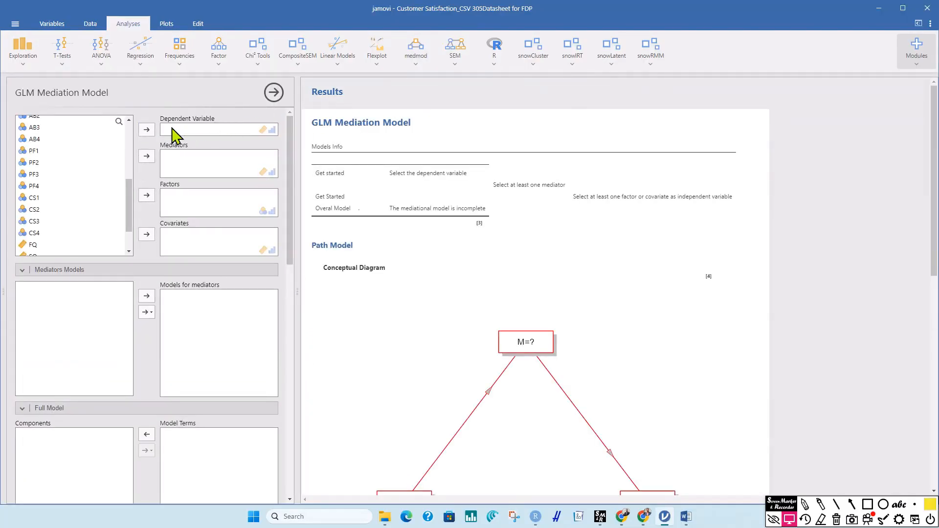
pyautogui.moveTo(130, 199); pyautogui.dragTo(130, 218)
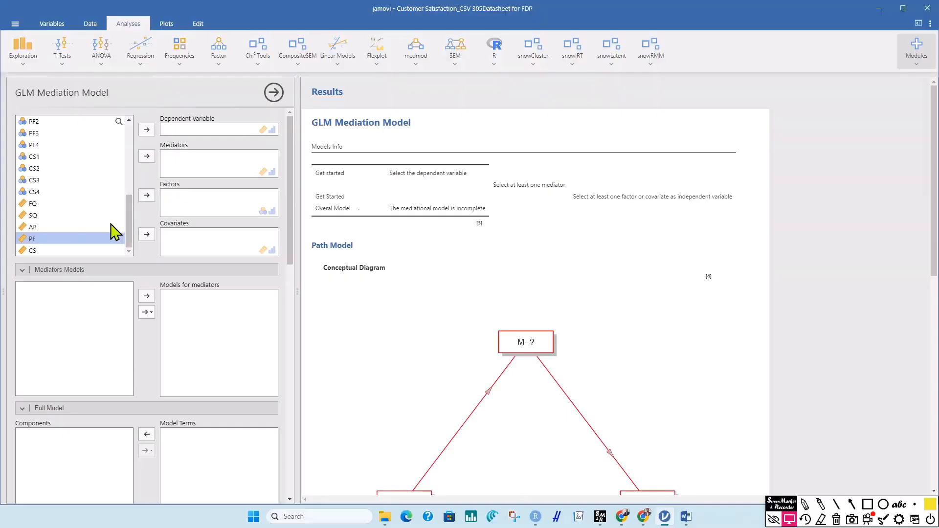
pyautogui.click(58, 249)
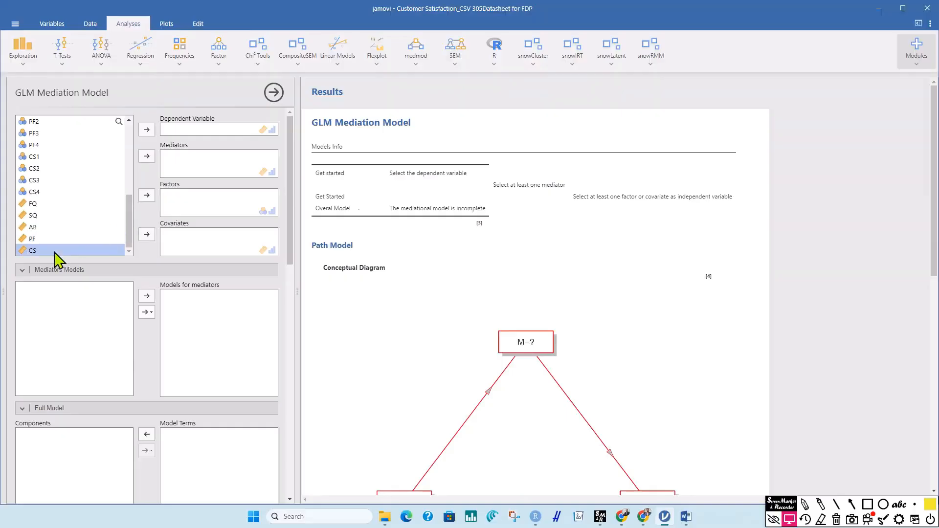
pyautogui.click(143, 132)
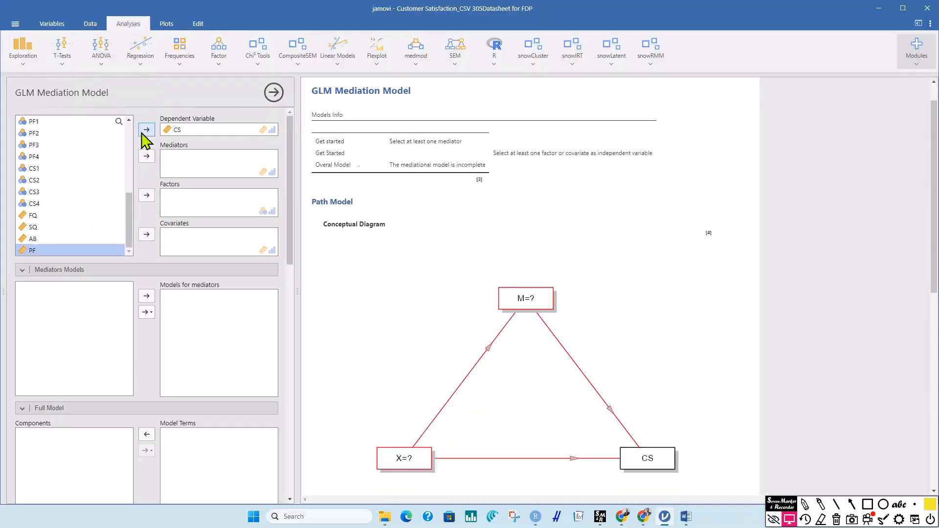
# Assign SQ as the mediator and FQ and AB as covariates in the mediation model.
pyautogui.click(32, 227)
pyautogui.click(147, 157)
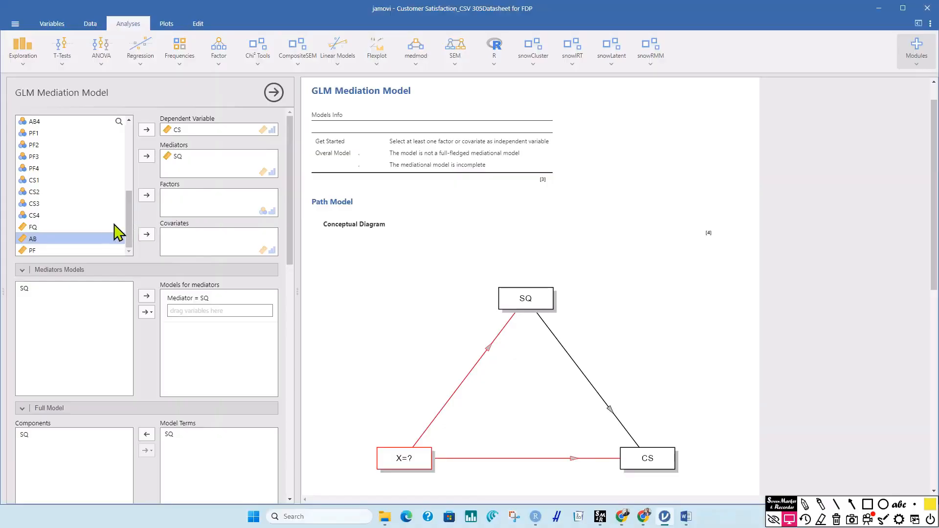
pyautogui.click(32, 228)
pyautogui.click(147, 235)
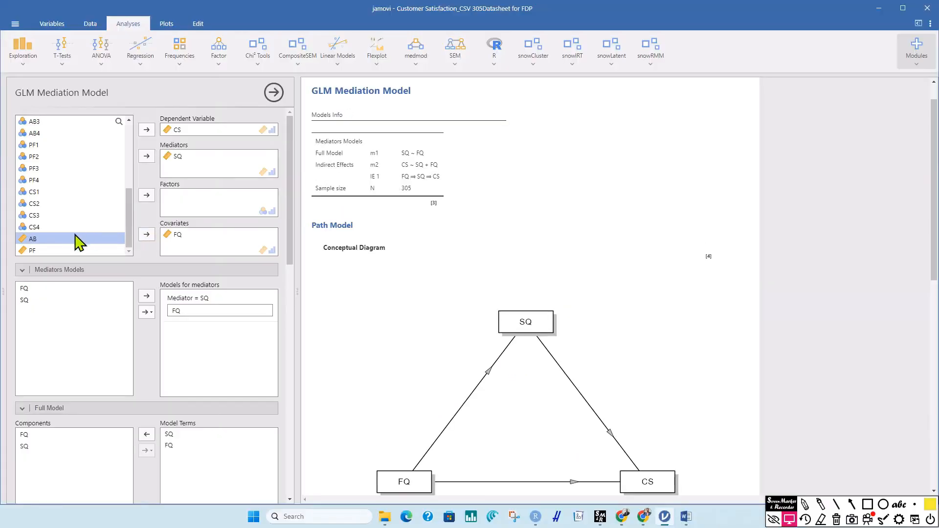
pyautogui.click(147, 235)
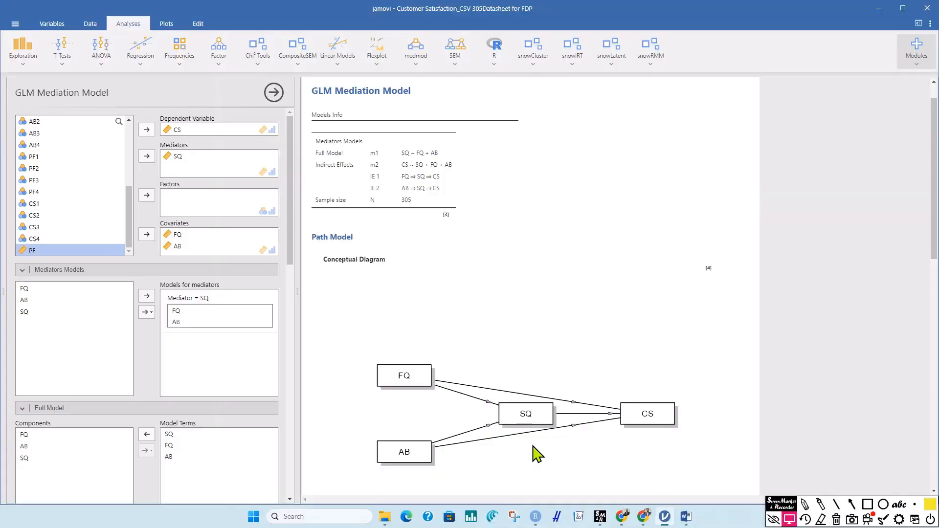
# Add AB as a moderator for the mediator SQ in the moderators effects.
pyautogui.moveTo(290, 235); pyautogui.dragTo(295, 309)
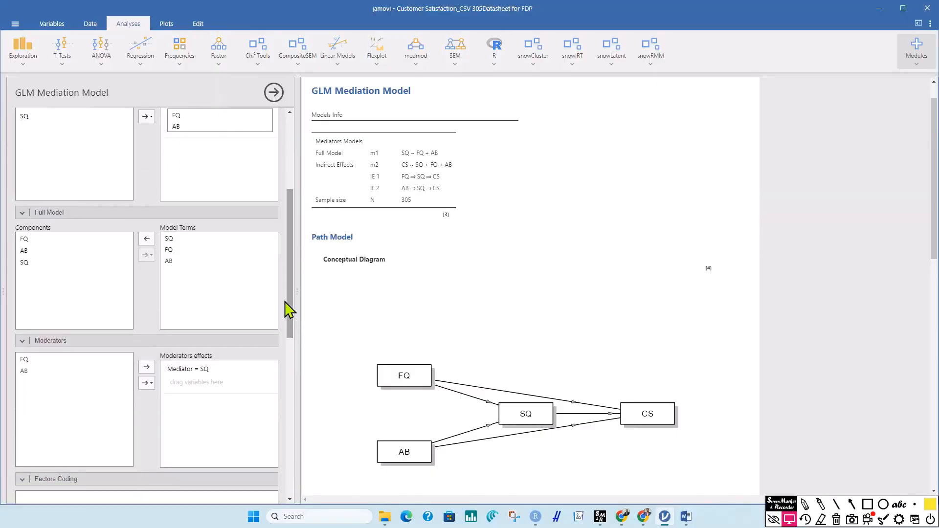
pyautogui.click(19, 342)
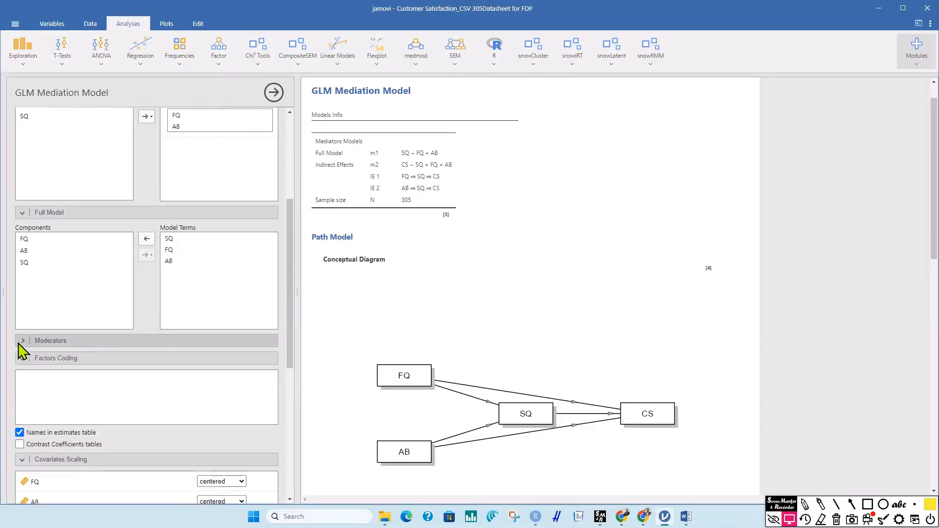
pyautogui.click(22, 342)
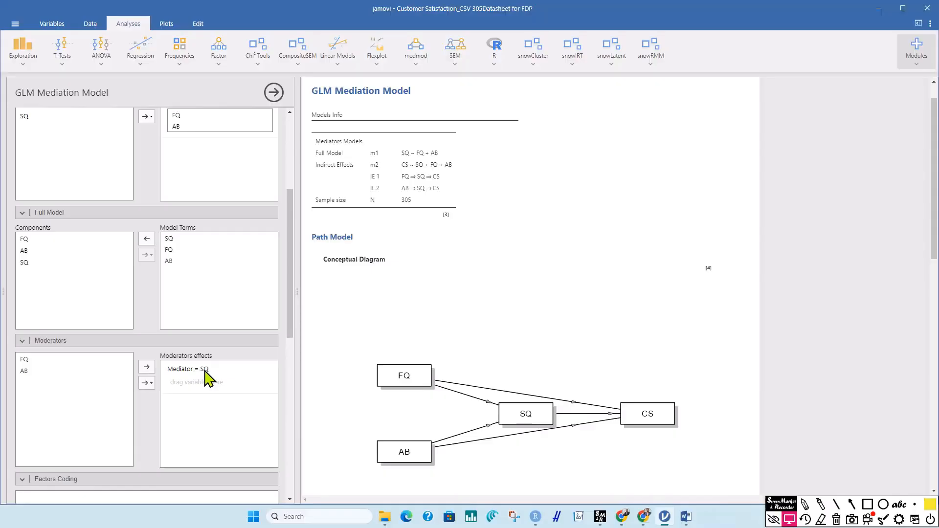
pyautogui.click(23, 372)
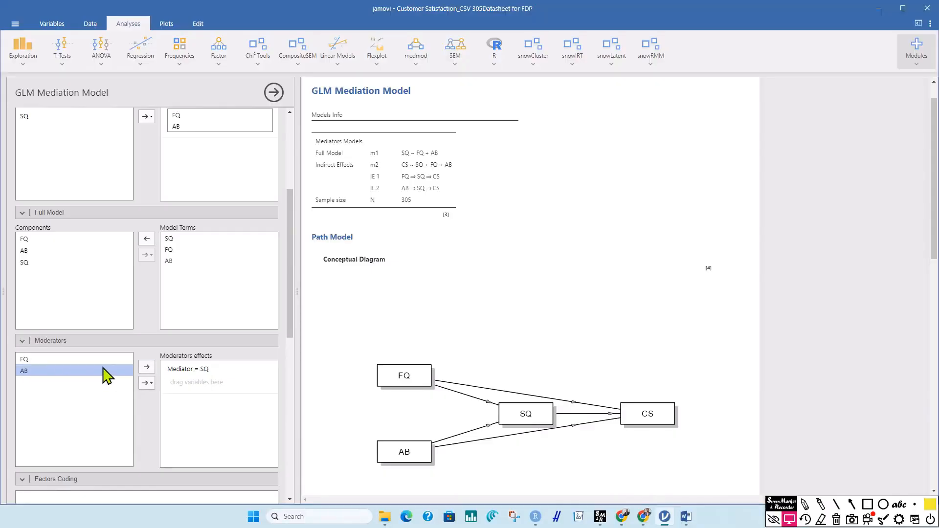
pyautogui.click(147, 370)
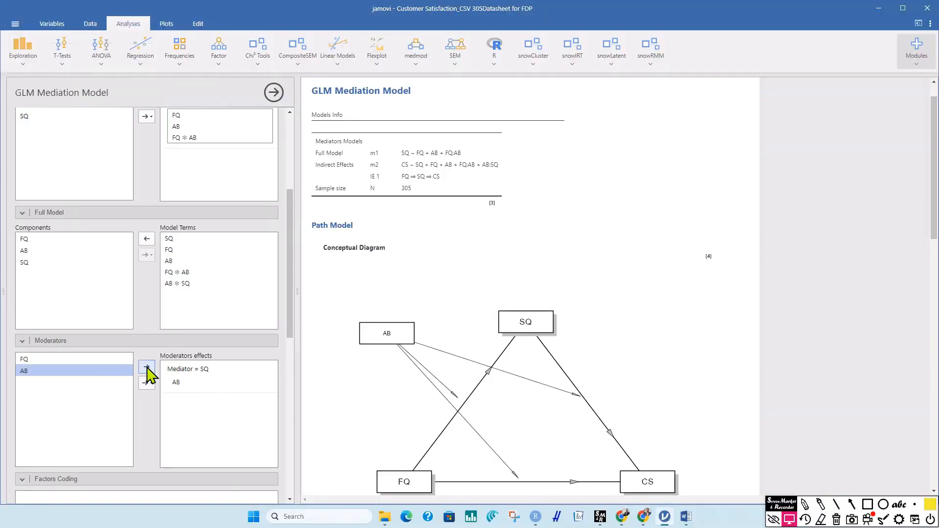
# Remove the AB ✻ SQ and FQ ✻ AB interactions from the full model's terms, keeping AB's moderation on the FQ to SQ path only.
pyautogui.scroll(-1, 667, 325)
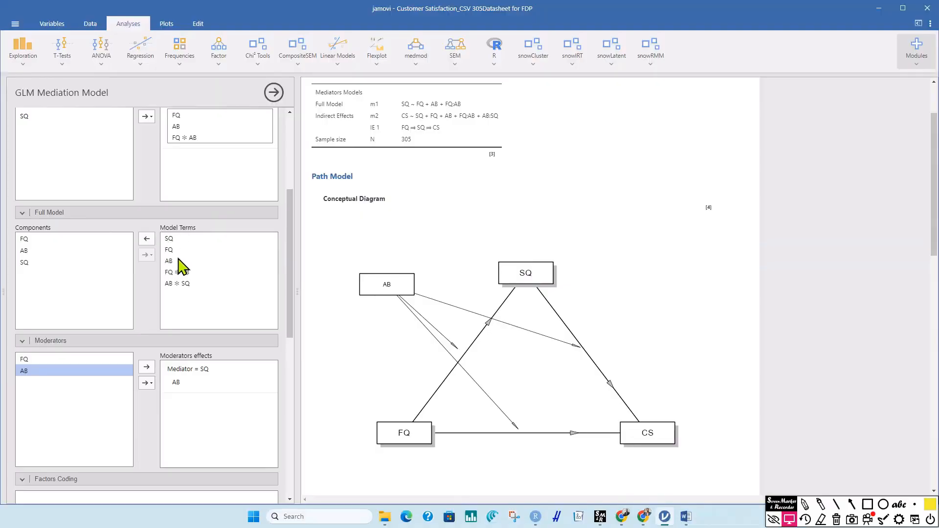
pyautogui.click(178, 284)
pyautogui.click(147, 239)
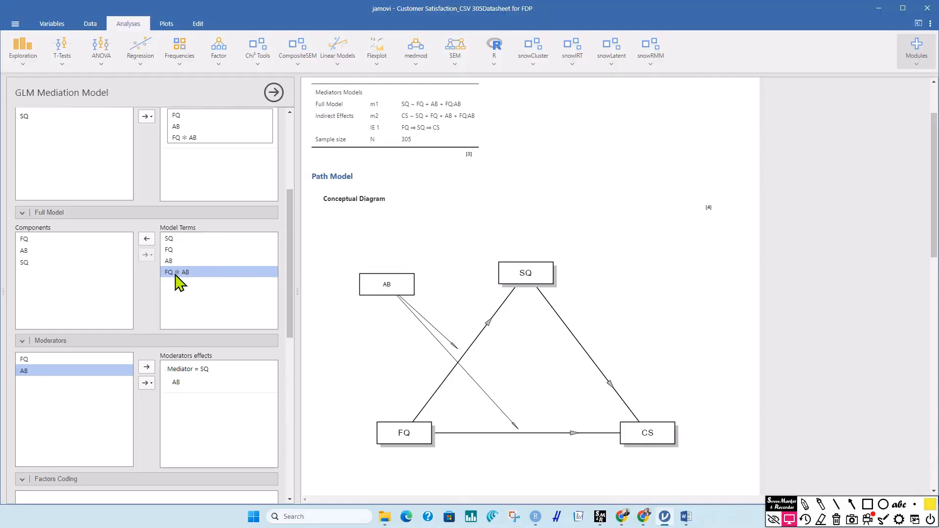
pyautogui.click(145, 241)
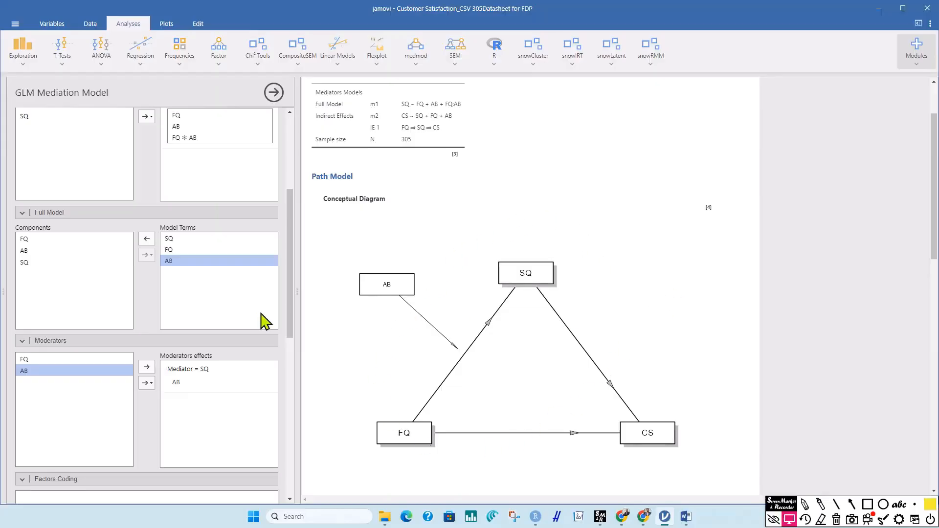
# Configure the mediation options with Bootstrap (Percent) confidence intervals and no β in the tables, and set the path diagram type to Statistical.
pyautogui.moveTo(292, 297); pyautogui.dragTo(299, 421)
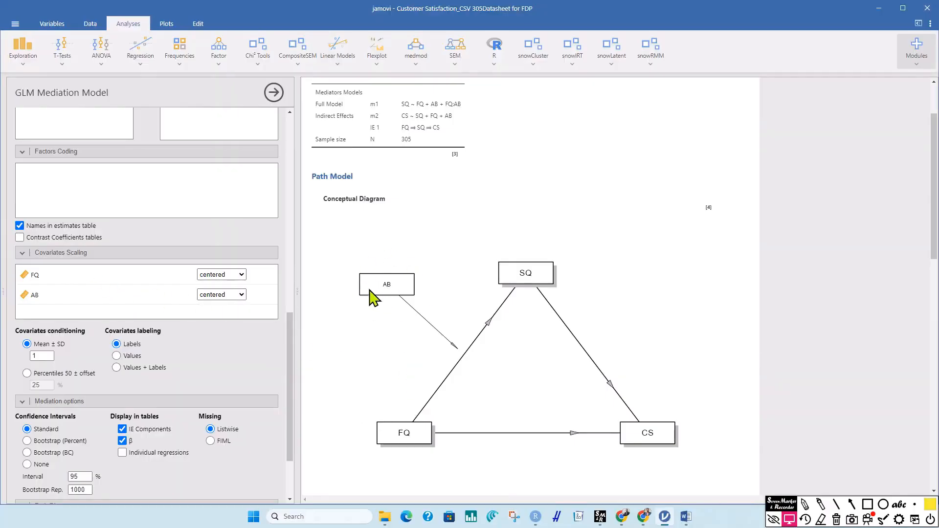
pyautogui.moveTo(289, 367); pyautogui.dragTo(290, 386)
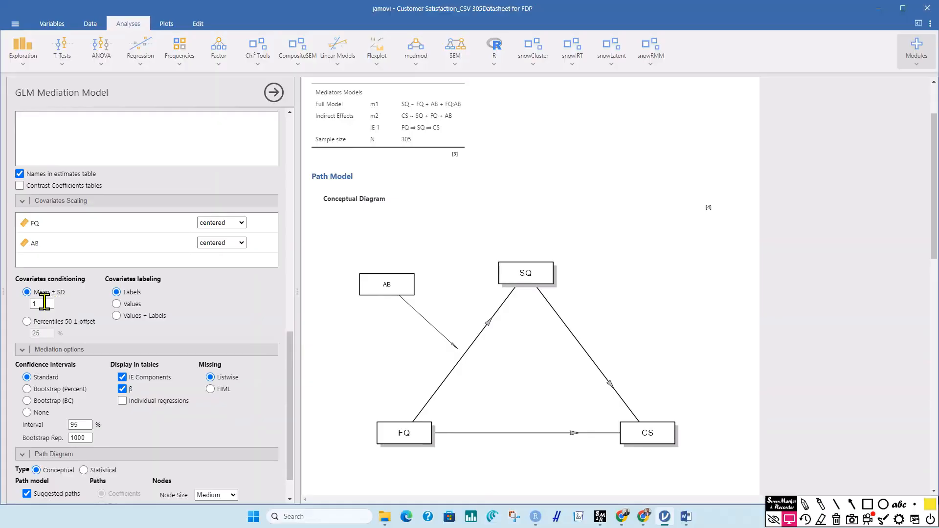
pyautogui.scroll(-1, 71, 376)
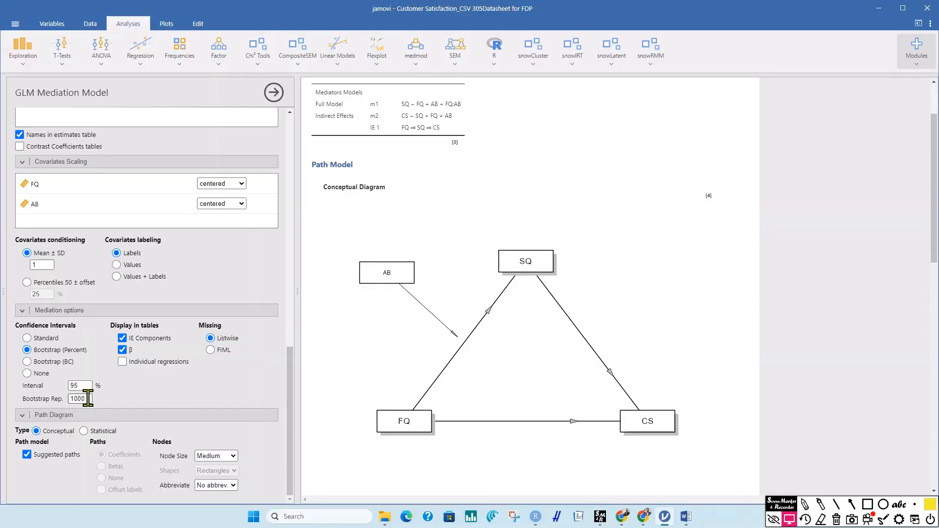
pyautogui.moveTo(88, 399); pyautogui.dragTo(74, 397)
pyautogui.click(113, 400)
pyautogui.click(84, 431)
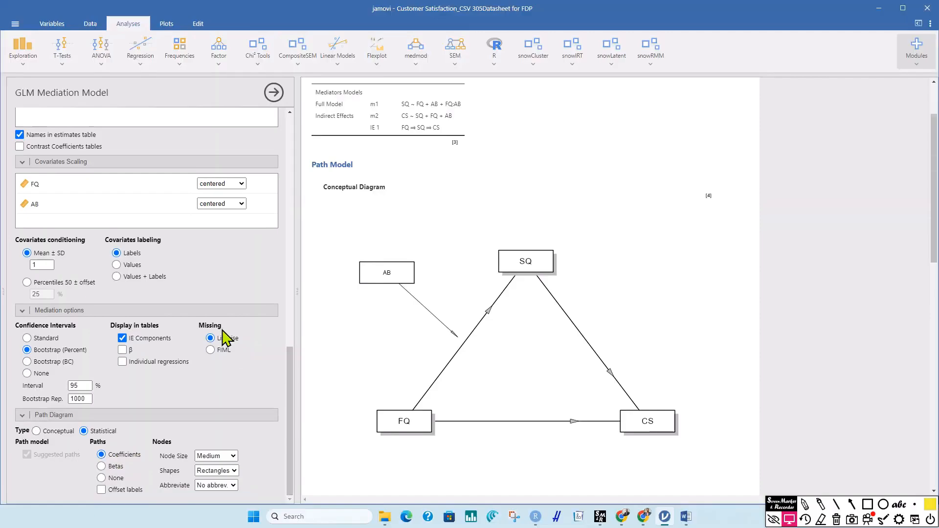
# Examine the statistical path diagram together with the moderation effects and conditional mediation tables in the results.
pyautogui.scroll(-3, 934, 225)
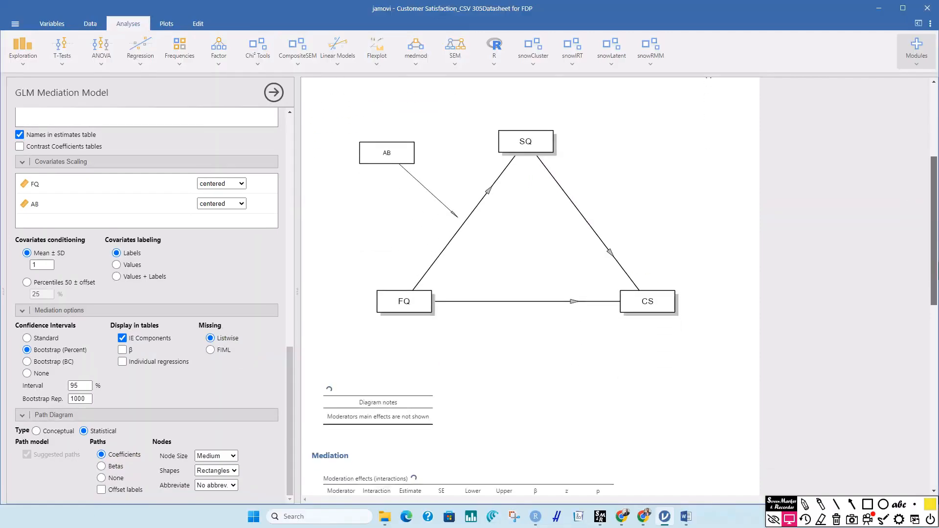
pyautogui.scroll(-6, 748, 266)
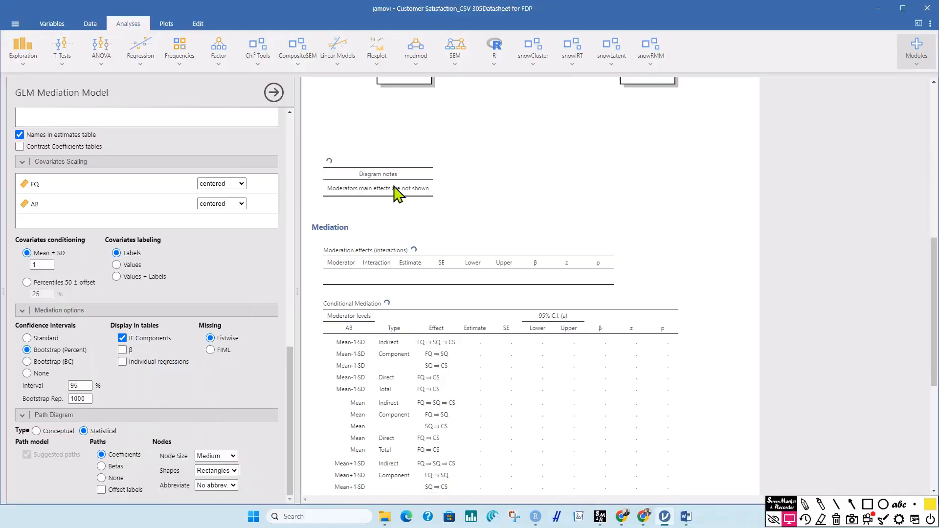
pyautogui.scroll(-3, 650, 308)
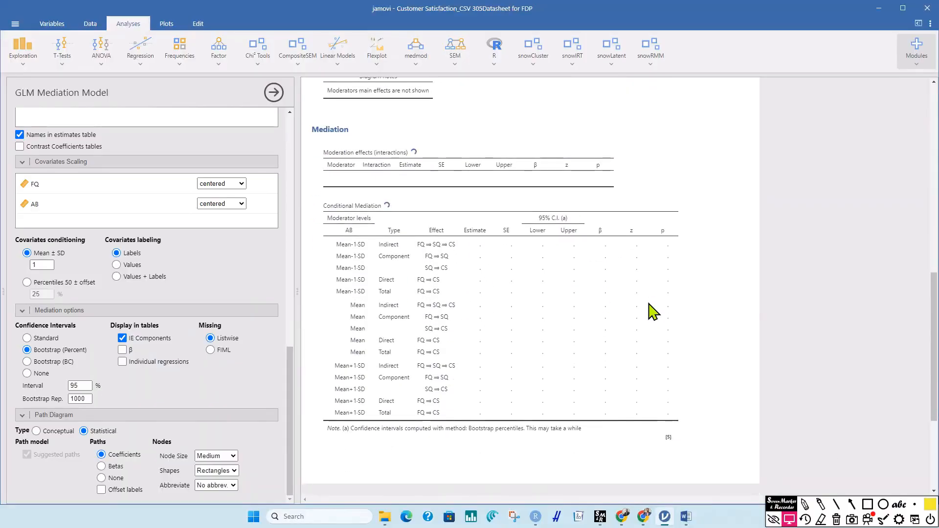
pyautogui.scroll(1, 649, 304)
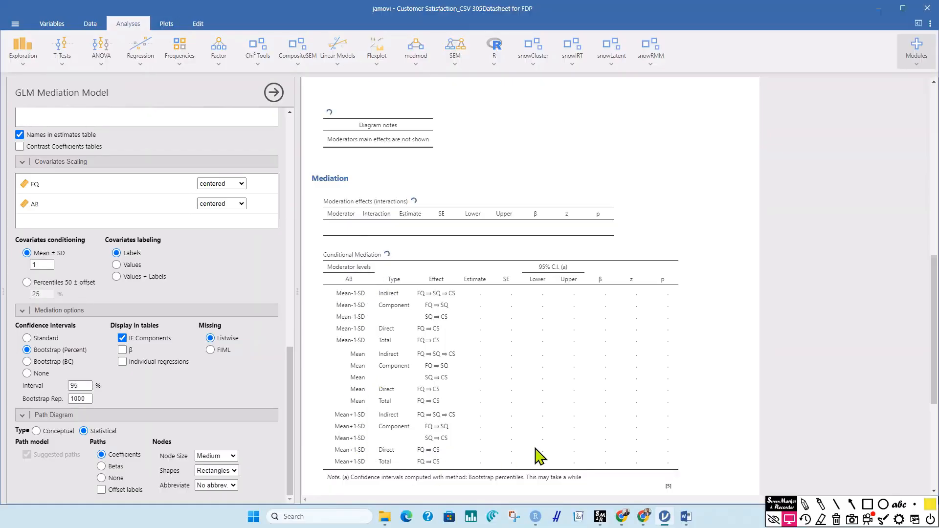
pyautogui.scroll(6, 563, 401)
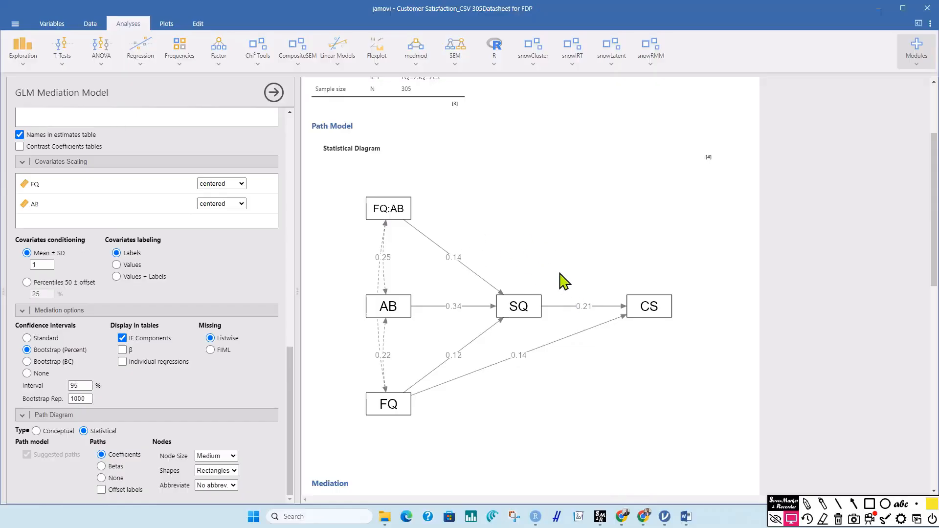
pyautogui.scroll(-5, 587, 367)
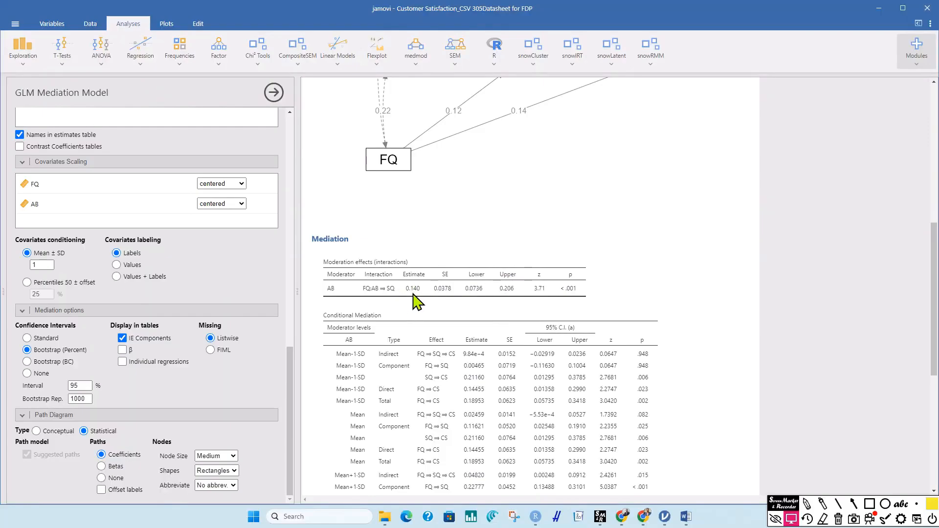
pyautogui.scroll(5, 447, 267)
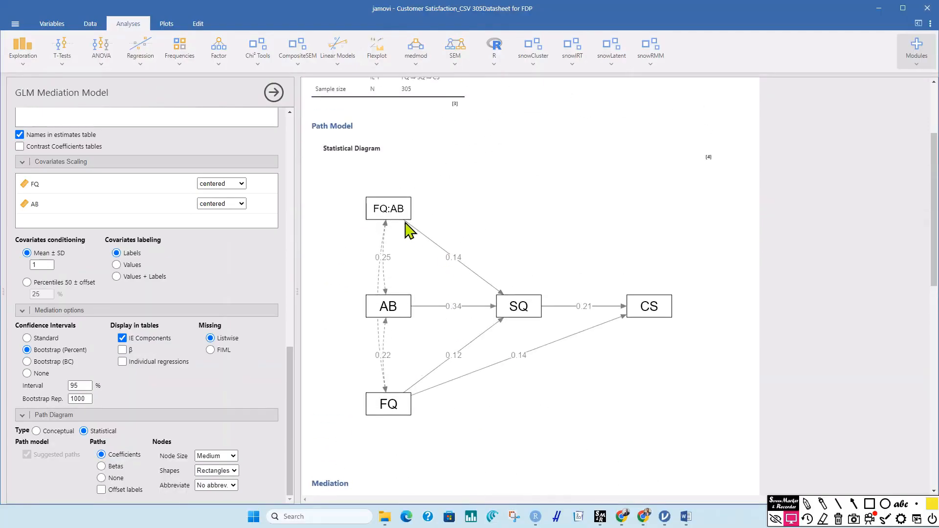
# Read the AB moderation effect and the conditional indirect, direct and total effects at each AB level against the path diagram.
pyautogui.scroll(-5, 501, 313)
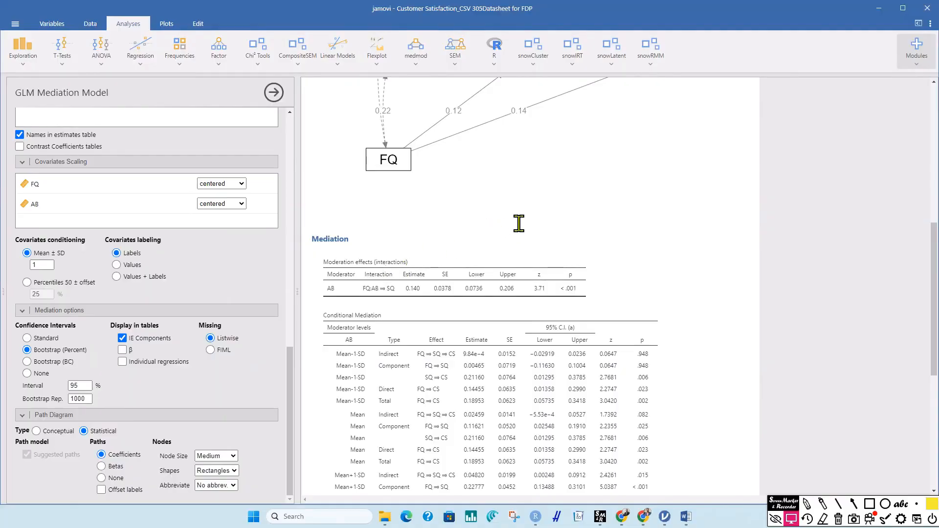
pyautogui.scroll(-1, 489, 235)
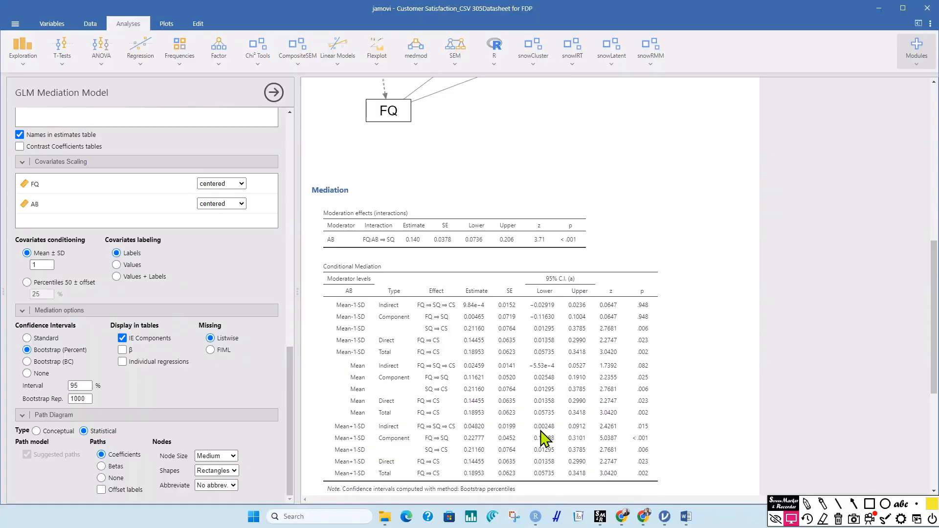
pyautogui.click(567, 434)
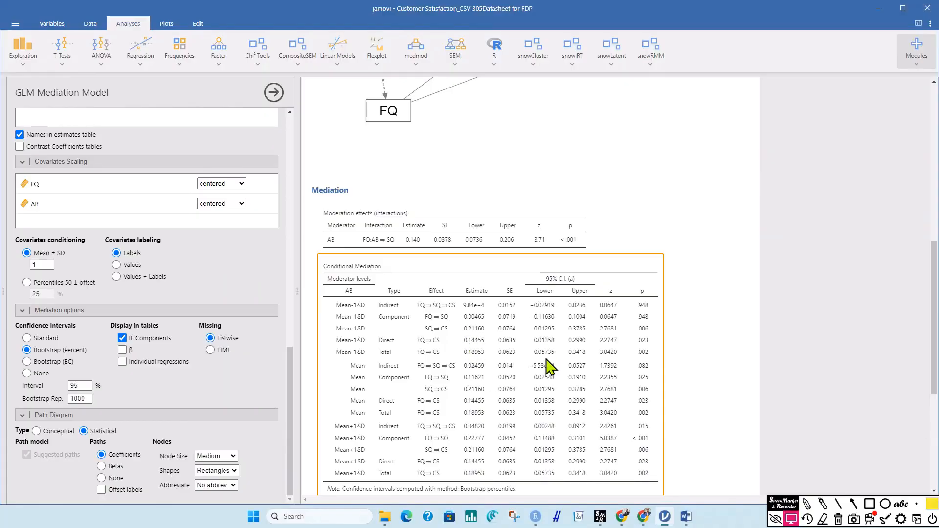
pyautogui.scroll(-4, 547, 366)
pyautogui.scroll(8, 549, 372)
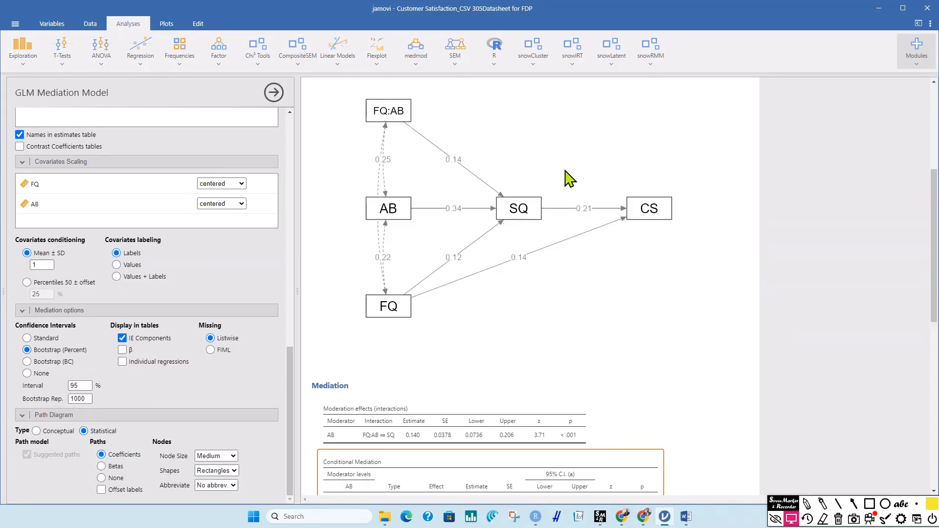
pyautogui.scroll(-5, 566, 325)
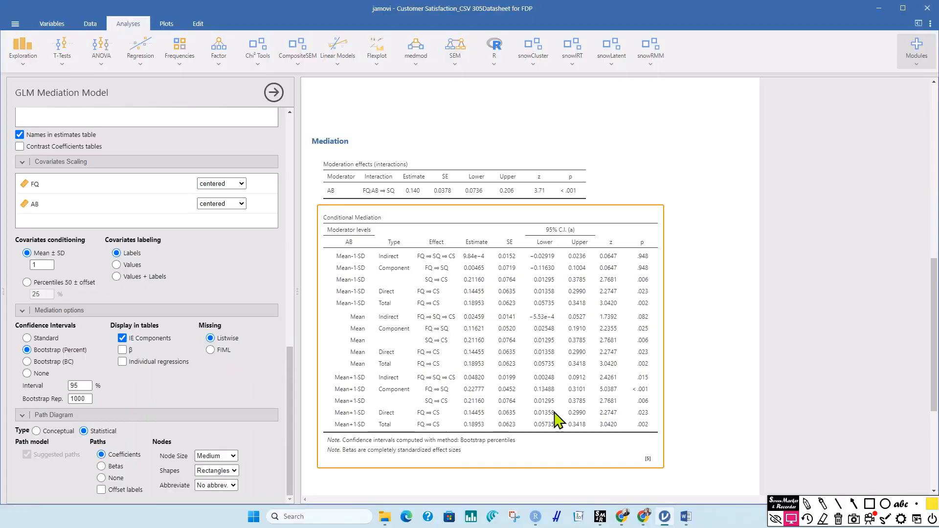
# Switch to the Word document IMM syntax in R and copy the renaming command df <- Customer_Satisfaction_CSV_305Datasheet_for_FDP.
pyautogui.click(540, 520)
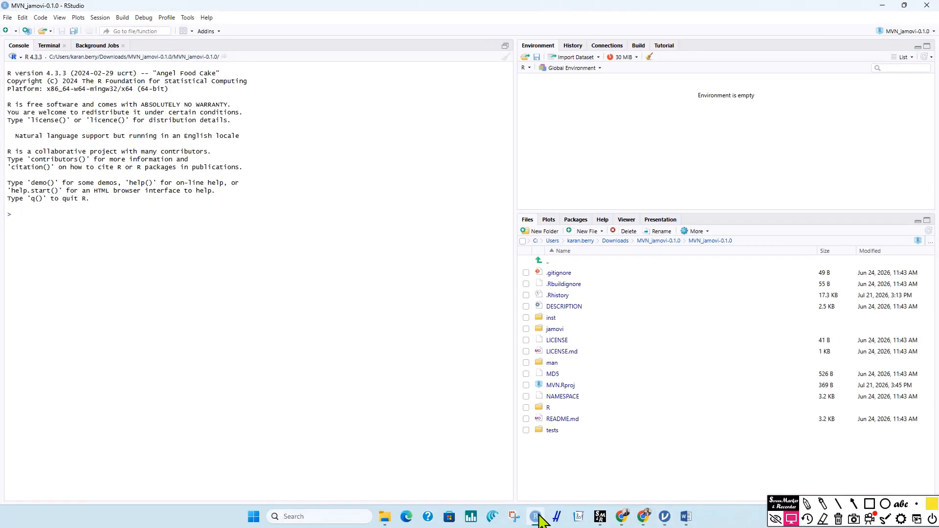
pyautogui.click(690, 518)
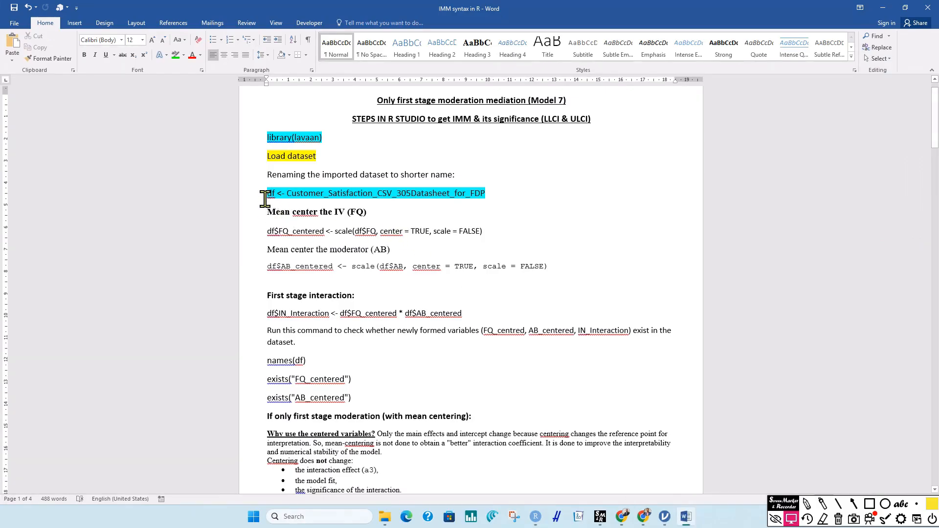
pyautogui.moveTo(267, 155); pyautogui.dragTo(335, 155)
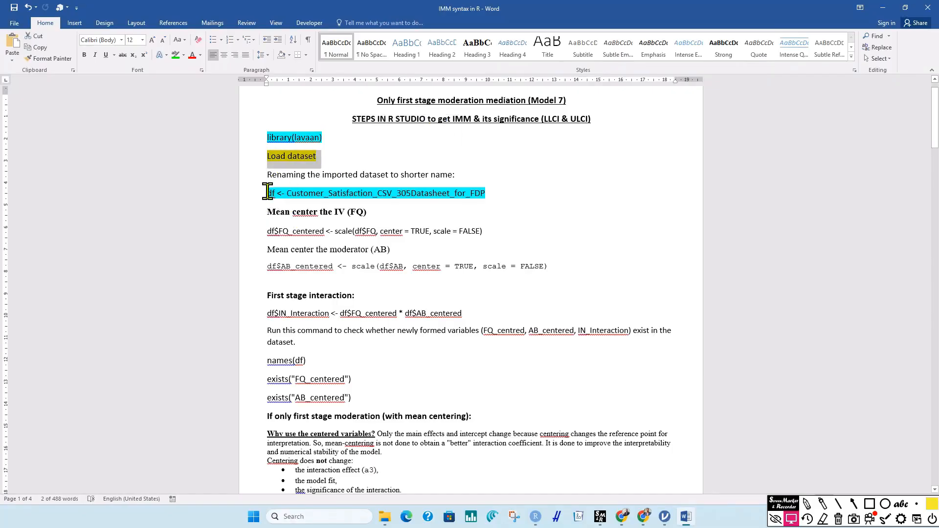
pyautogui.moveTo(284, 193); pyautogui.dragTo(495, 195)
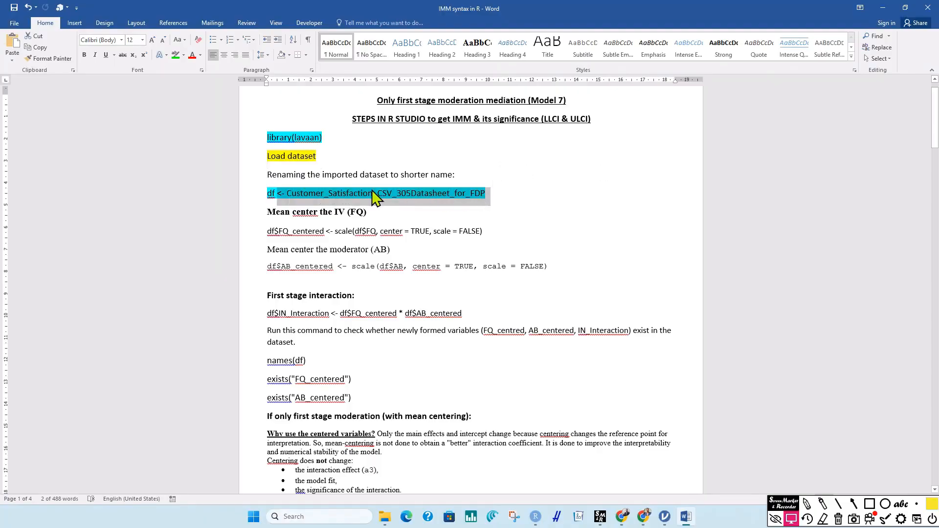
pyautogui.moveTo(264, 193); pyautogui.dragTo(275, 193)
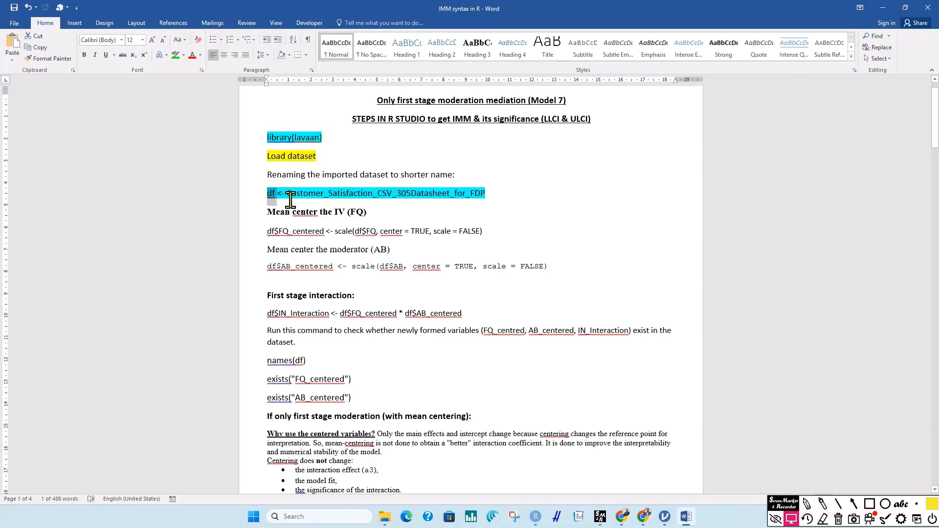
pyautogui.click(288, 193)
pyautogui.moveTo(266, 194); pyautogui.dragTo(504, 196)
pyautogui.rightClick(460, 198)
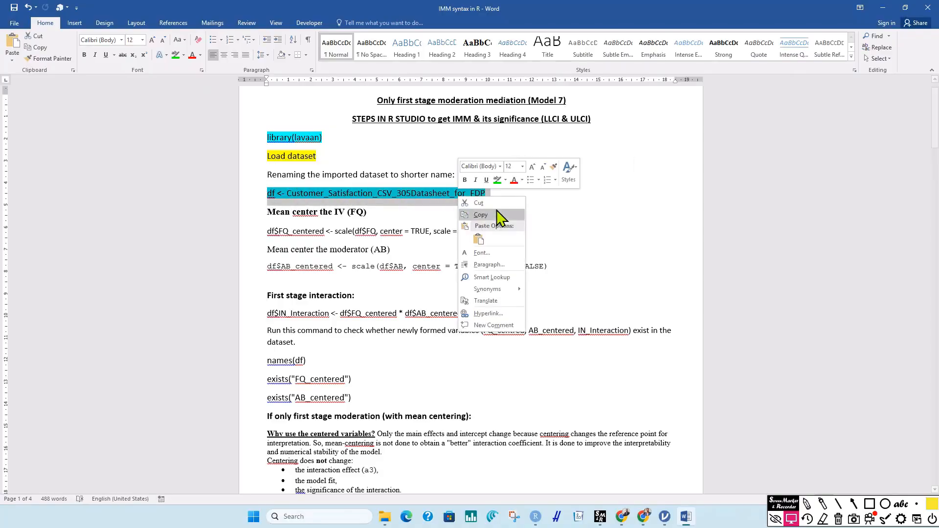
pyautogui.click(498, 216)
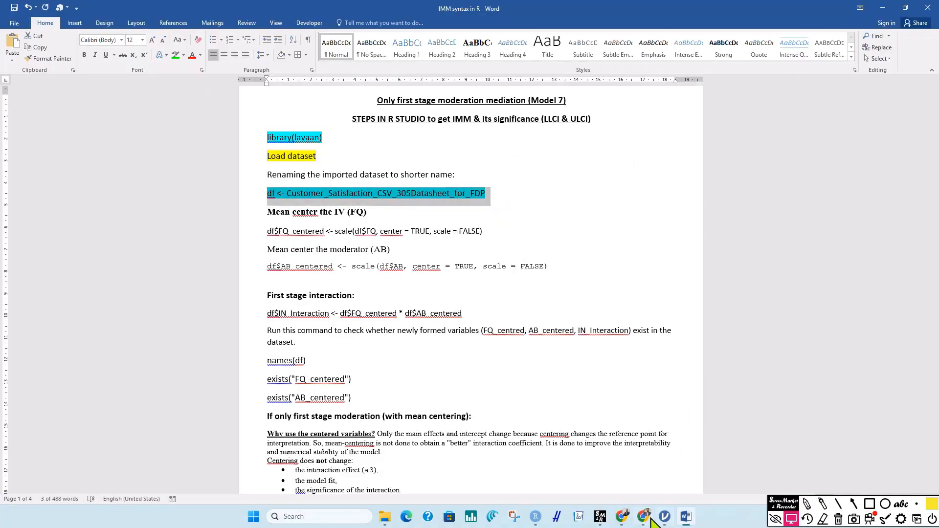
# Switch to RStudio and import the Excel file Customer Satisfaction_CSV 305Datasheet for FDP.xlsx from the R workspace folder in Documents.
pyautogui.moveTo(640, 521)
pyautogui.click(536, 517)
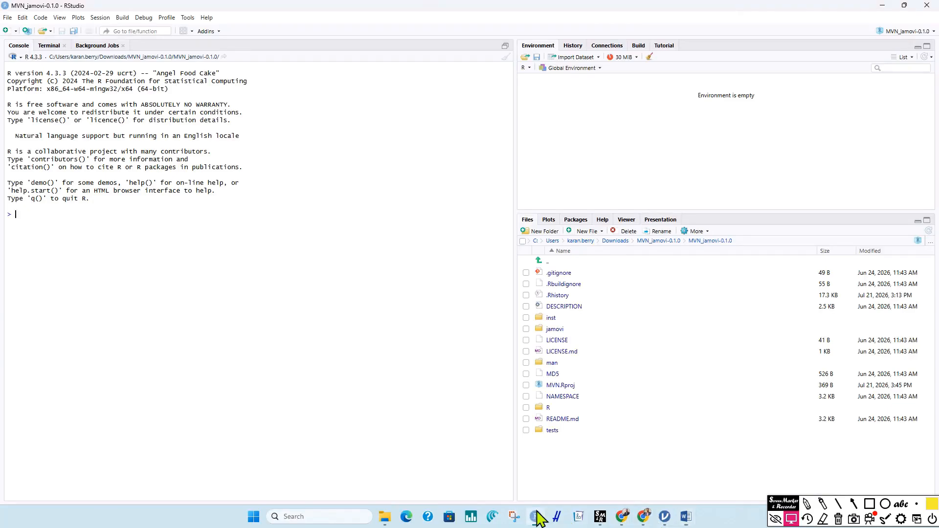
pyautogui.click(587, 58)
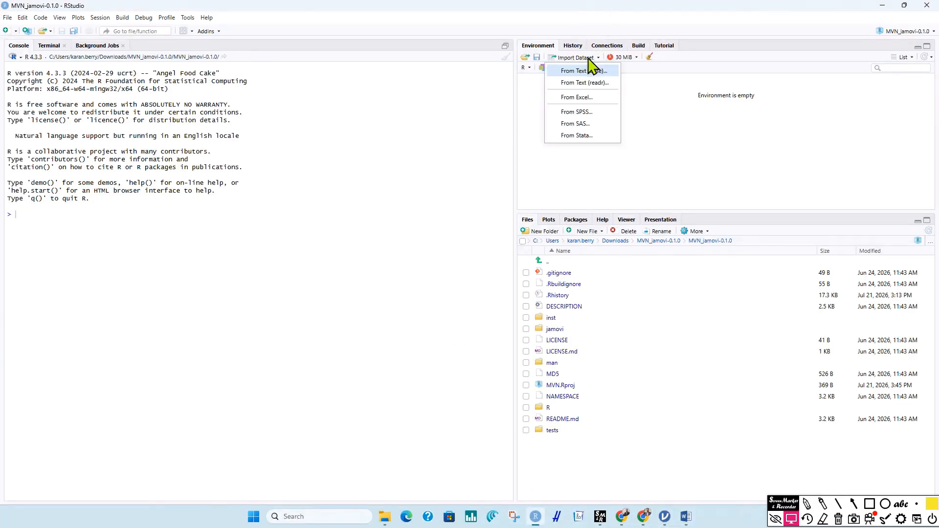
pyautogui.click(577, 98)
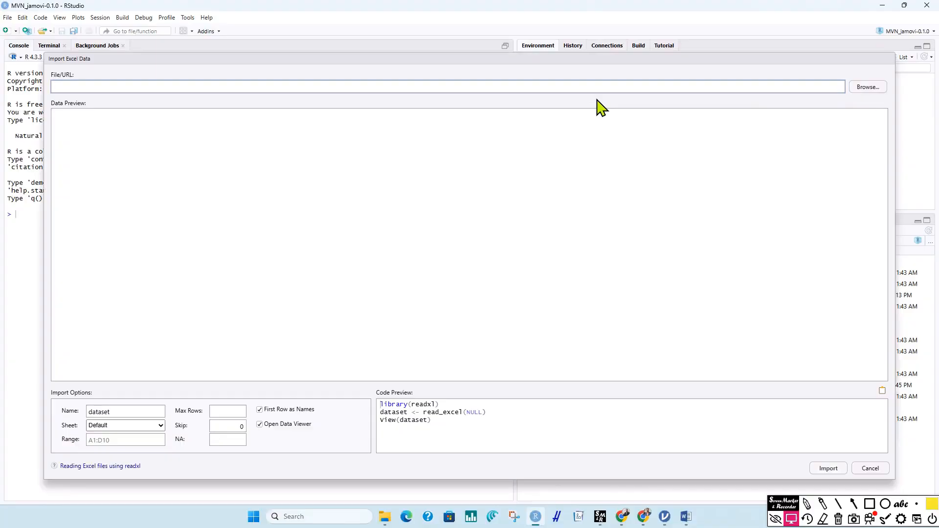
pyautogui.click(868, 87)
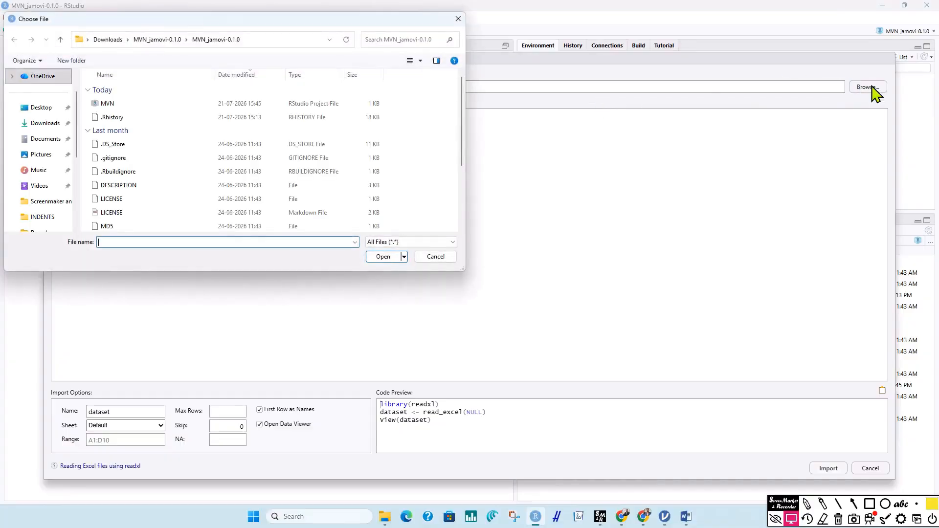
pyautogui.click(44, 140)
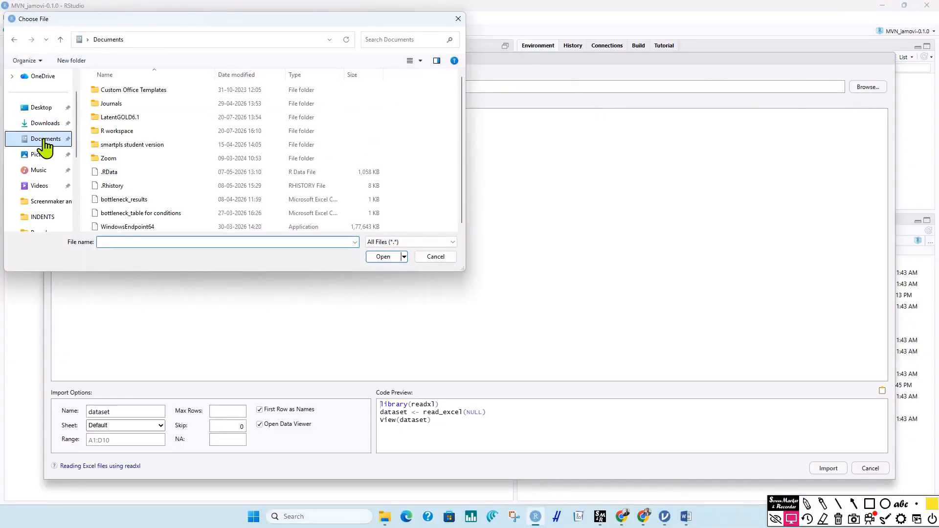
pyautogui.doubleClick(134, 130)
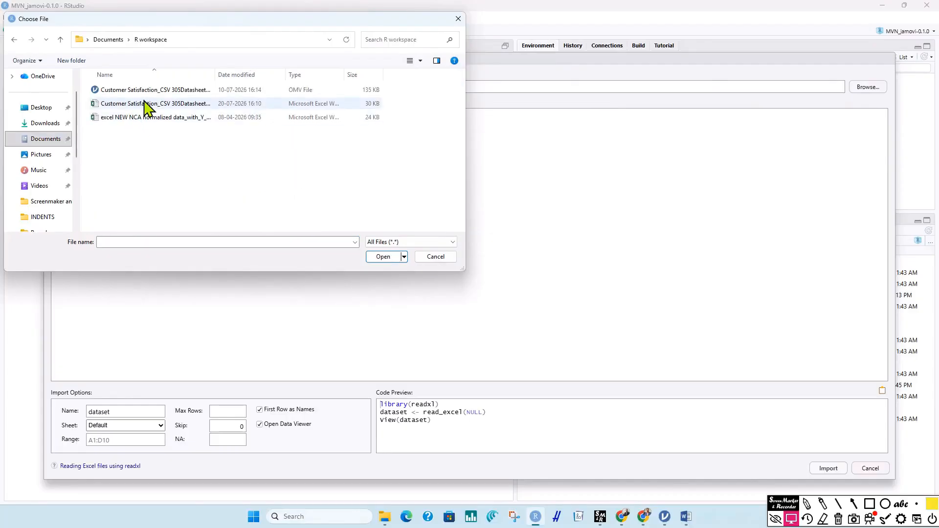
pyautogui.click(168, 104)
pyautogui.click(383, 257)
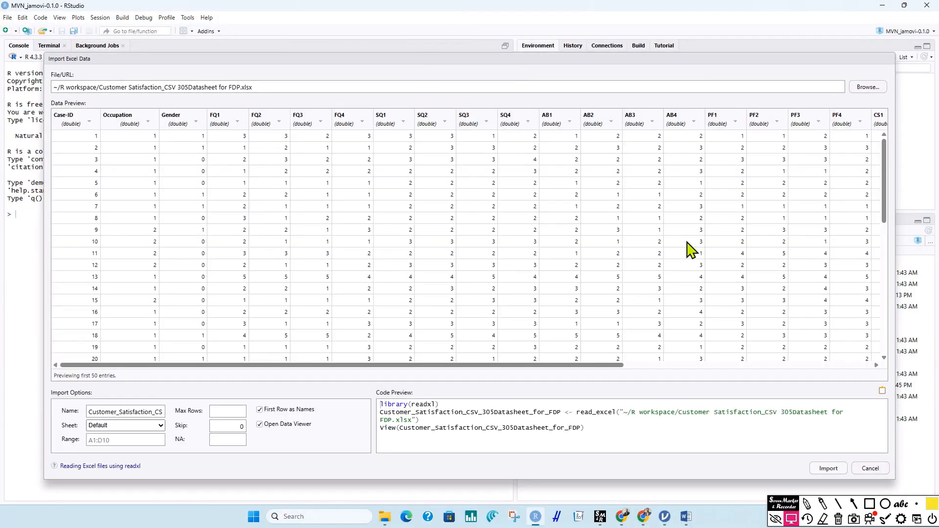
pyautogui.click(826, 470)
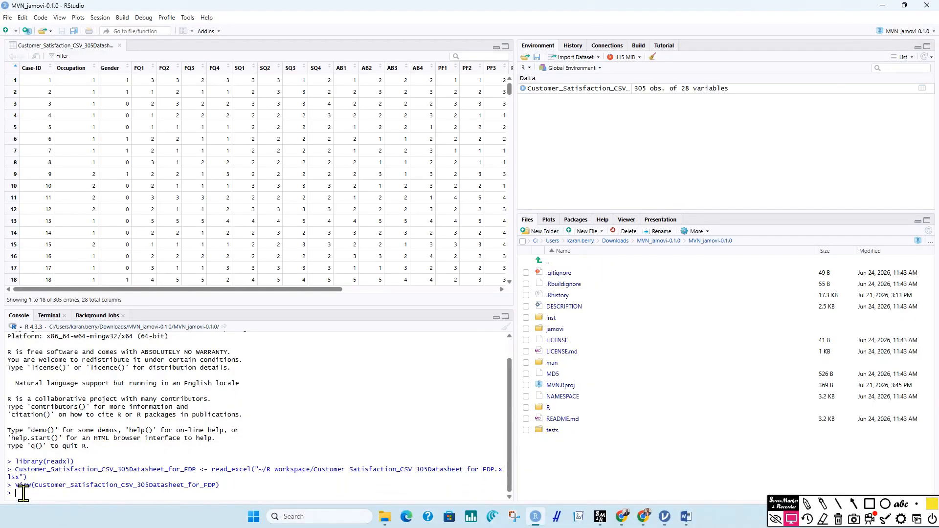
# Assign the imported dataset to the shorter name df by running df <- Customer_Satisfaction_CSV_305Datasheet_for_FDP in the console.
pyautogui.write('df <-')
pyautogui.hotkey('ctrl', 'v')
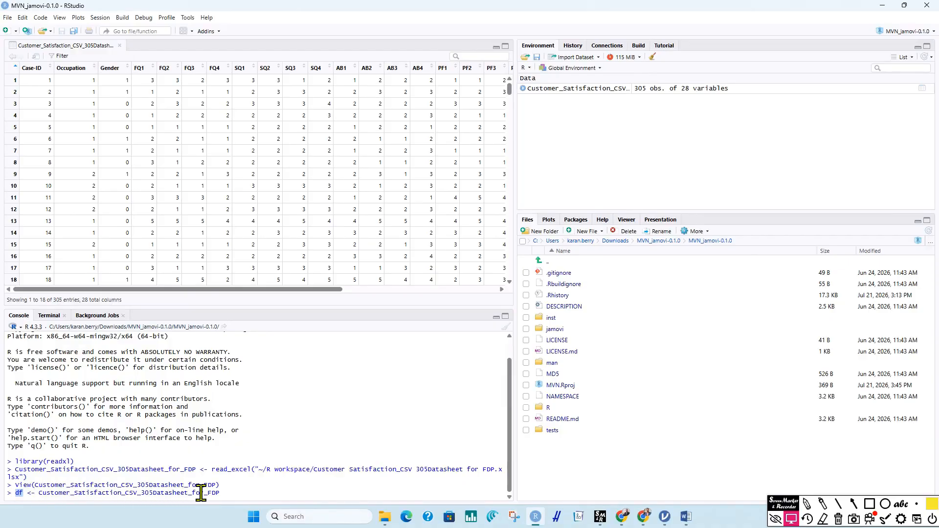
pyautogui.click(221, 492)
pyautogui.press('Return')
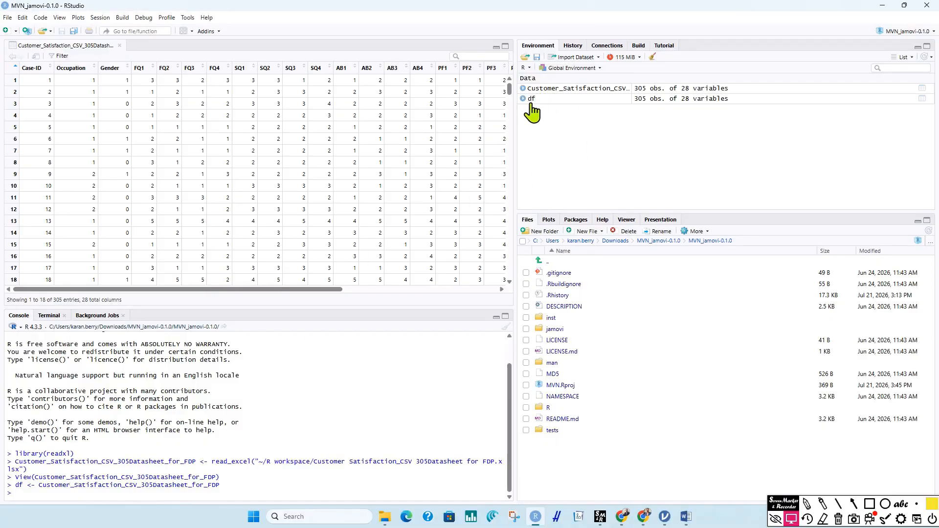
# Copy the FQ mean-centering command from Word and run df$FQ_centered <- scale(df$FQ, center = TRUE, scale = FALSE) in the RStudio console.
pyautogui.click(685, 517)
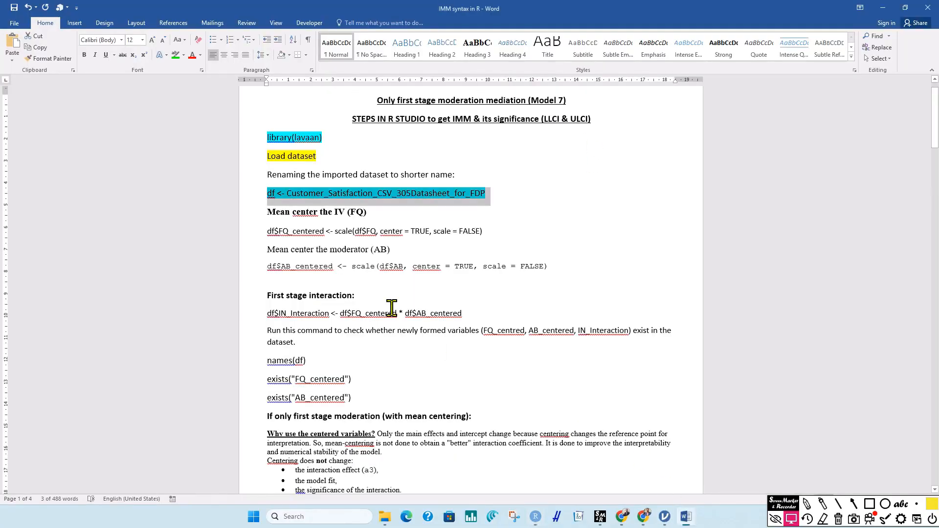
pyautogui.moveTo(269, 229); pyautogui.dragTo(471, 236)
pyautogui.rightClick(471, 235)
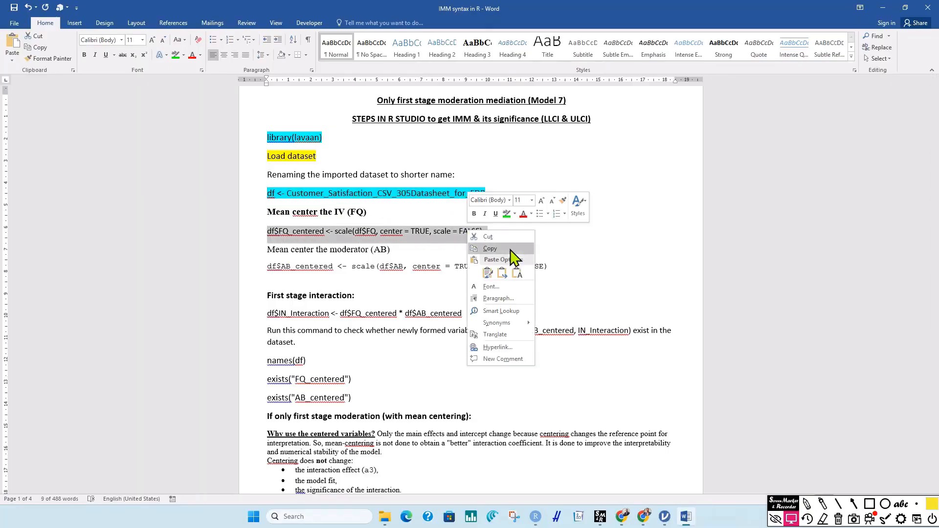
pyautogui.click(497, 249)
pyautogui.click(536, 517)
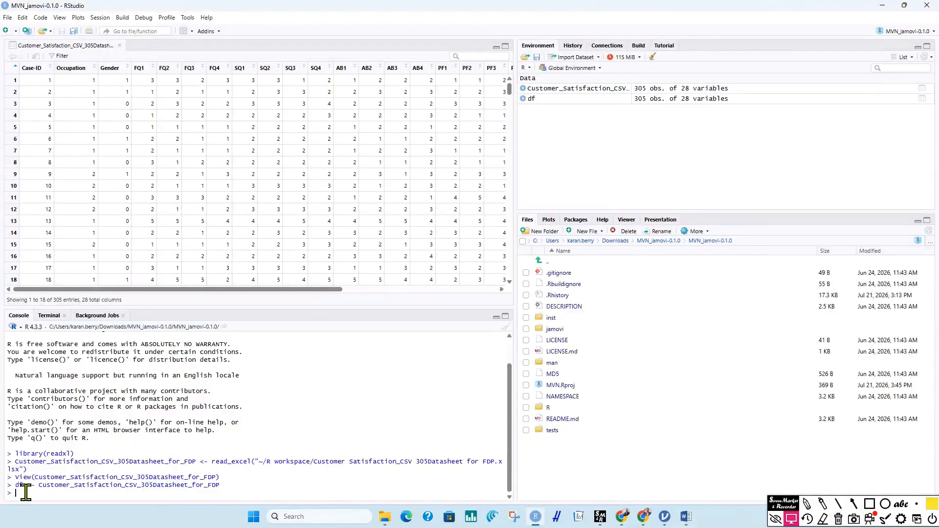
pyautogui.hotkey('ctrl', 'v')
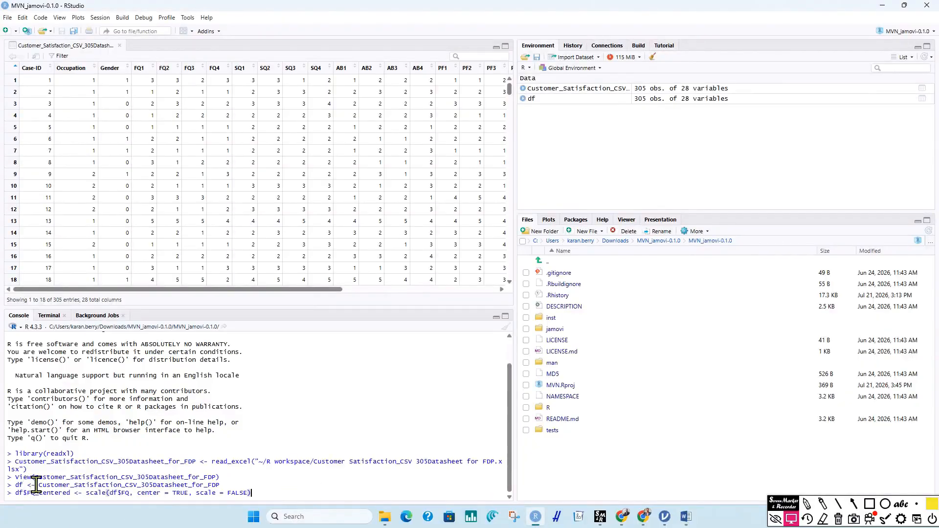
pyautogui.press('Return')
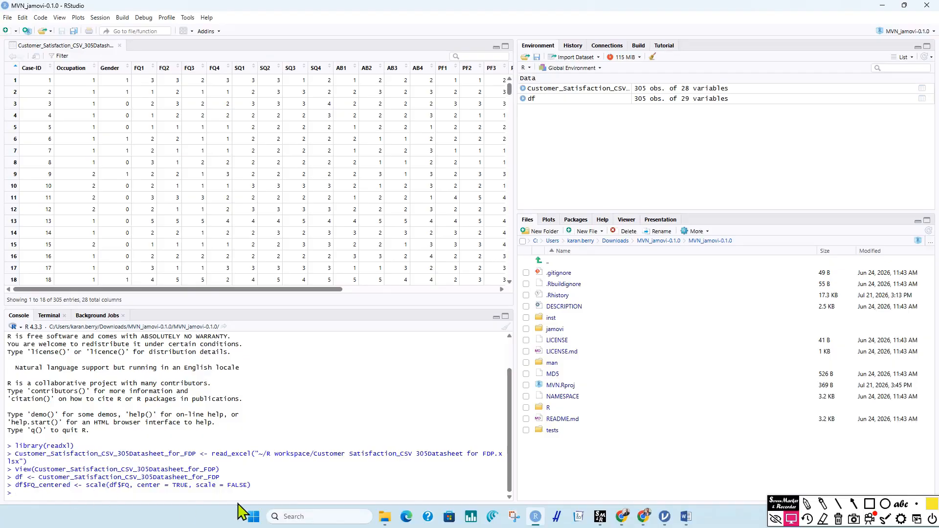
# Copy the AB mean-centering command from Word and run df$AB_centered <- scale(df$AB, center = TRUE, scale = FALSE) in the RStudio console.
pyautogui.click(685, 517)
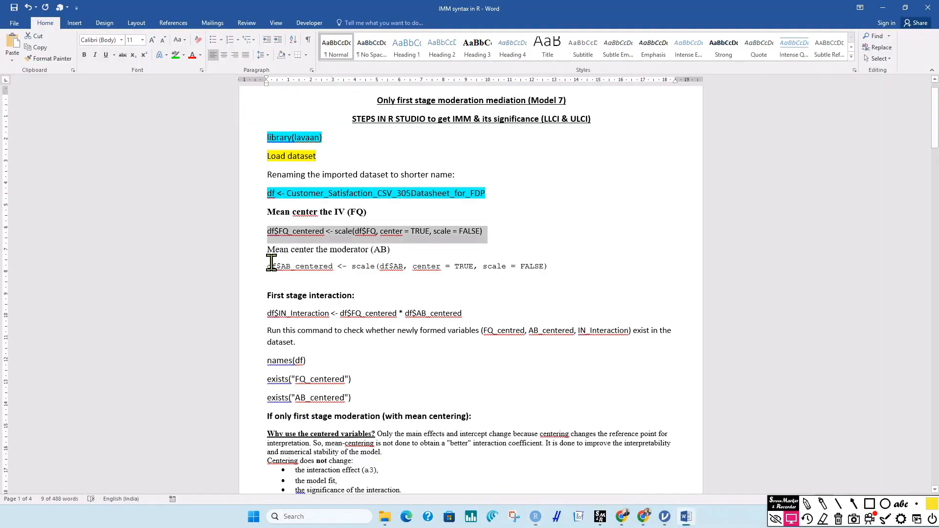
pyautogui.moveTo(267, 266); pyautogui.dragTo(608, 266)
pyautogui.rightClick(529, 269)
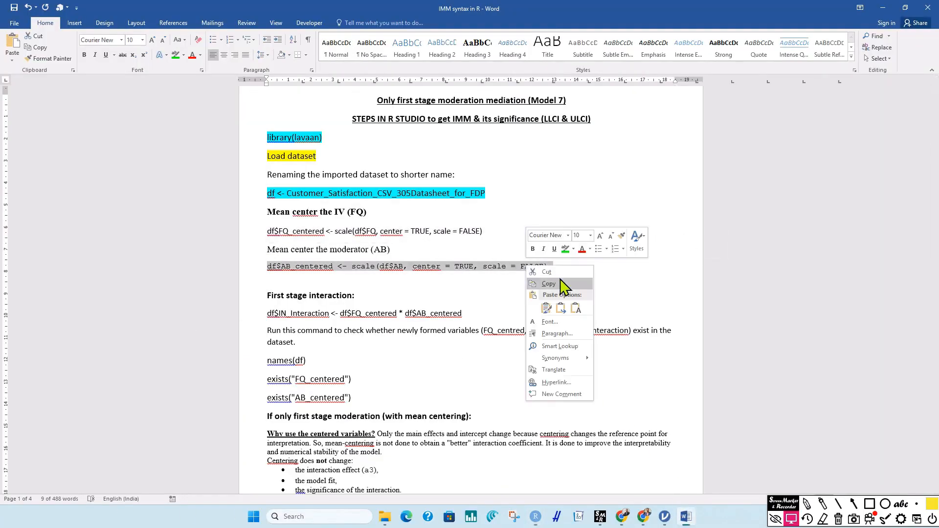
pyautogui.click(547, 283)
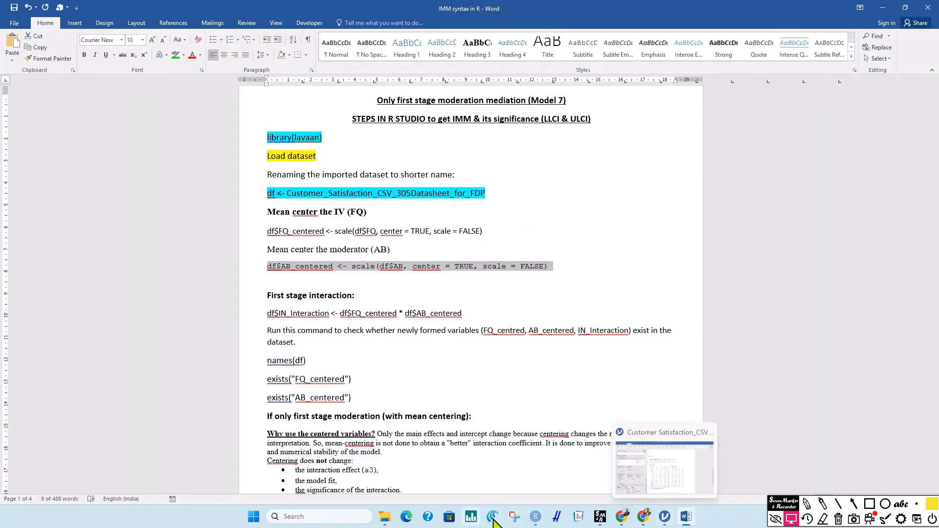
pyautogui.click(536, 518)
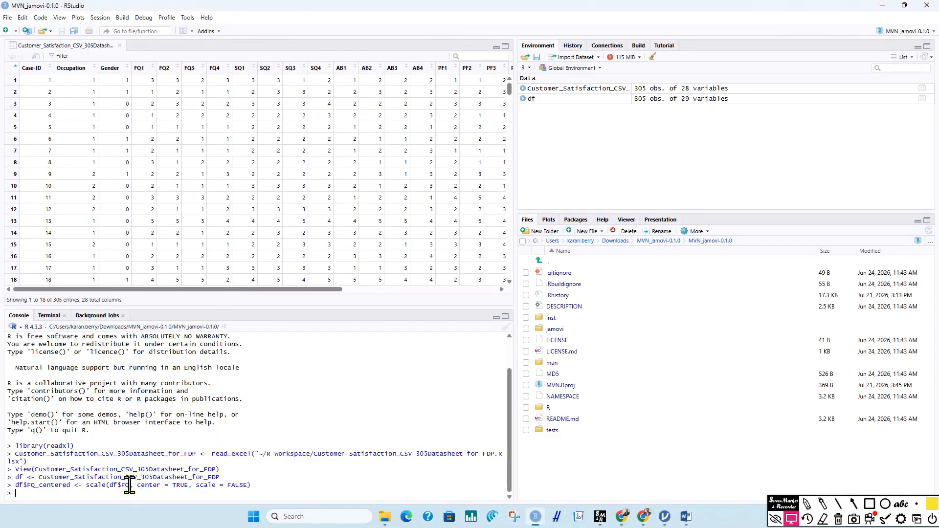
pyautogui.hotkey('ctrl', 'v')
pyautogui.press('Return')
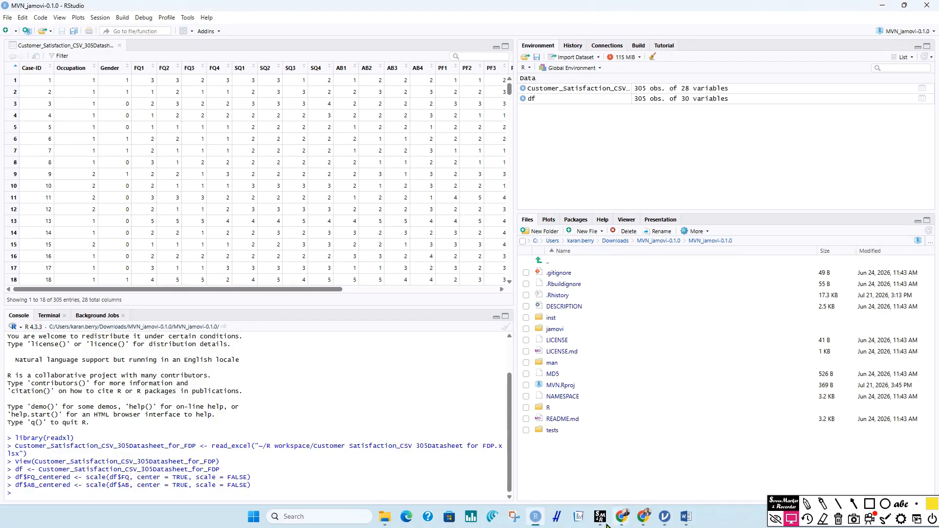
# Copy the first-stage interaction command from Word and run df$IN_Interaction <- df$FQ_centered * df$AB_centered in the RStudio console.
pyautogui.click(686, 517)
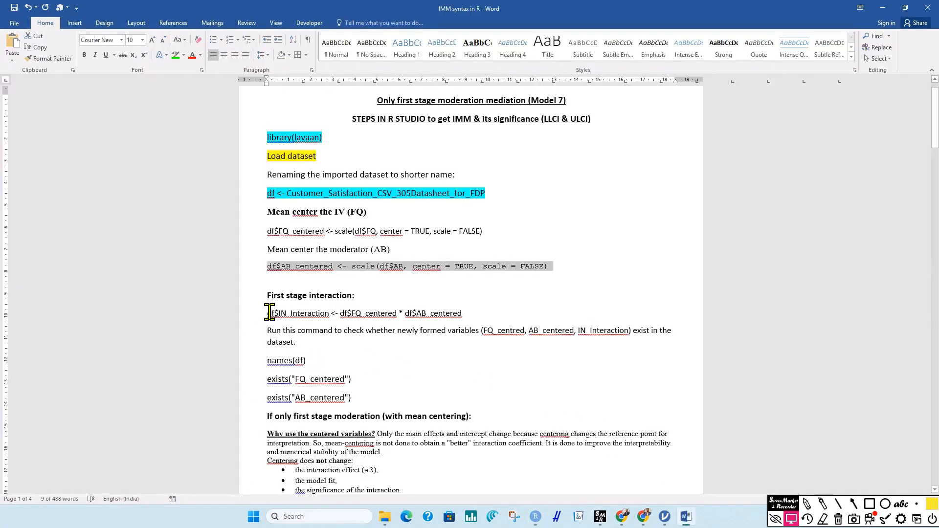
pyautogui.moveTo(268, 314); pyautogui.dragTo(470, 315)
pyautogui.rightClick(453, 323)
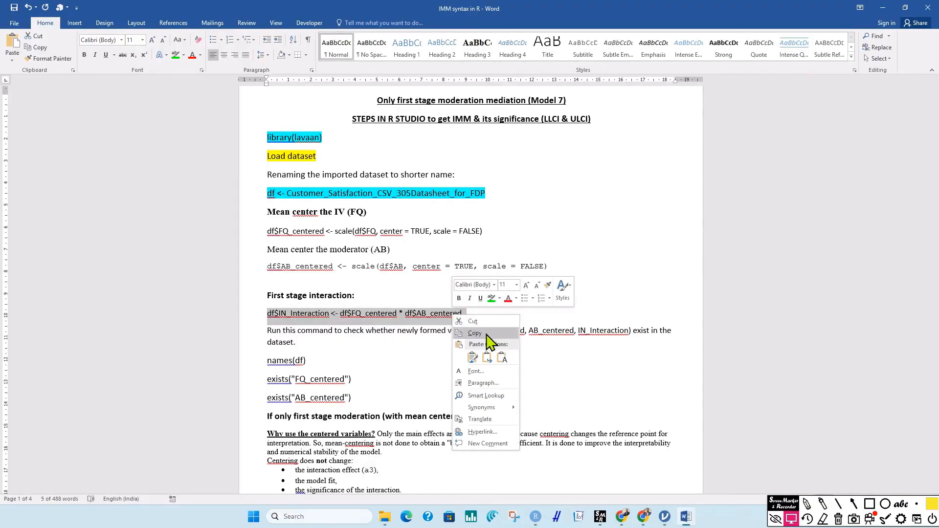
pyautogui.click(489, 338)
pyautogui.click(537, 519)
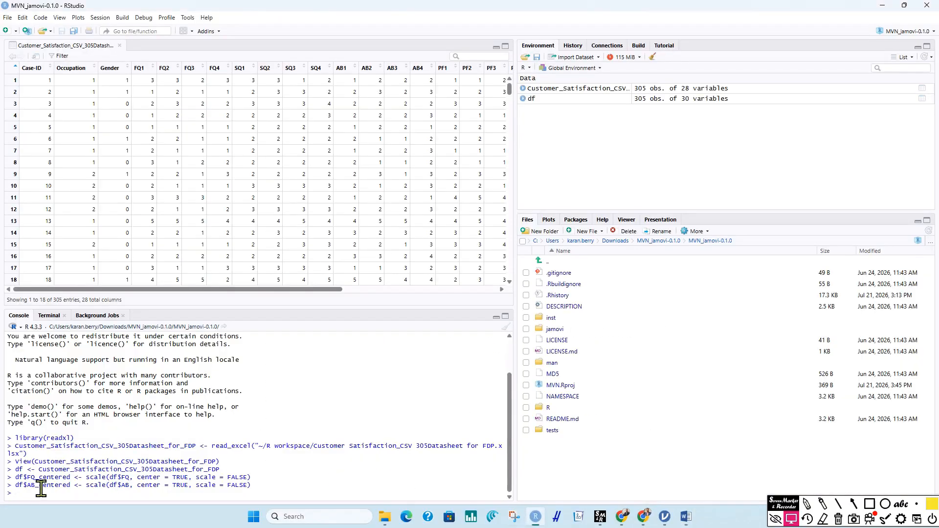
pyautogui.hotkey('ctrl', 'v')
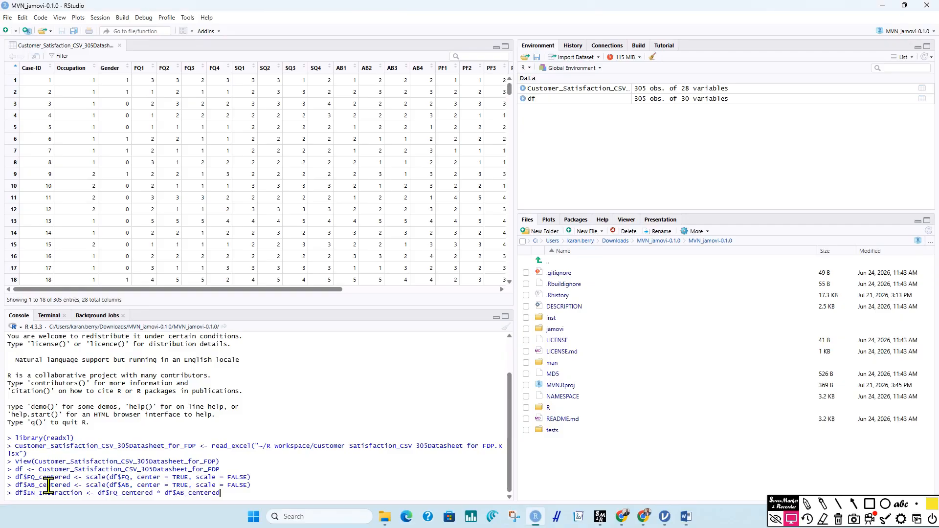
pyautogui.press('Return')
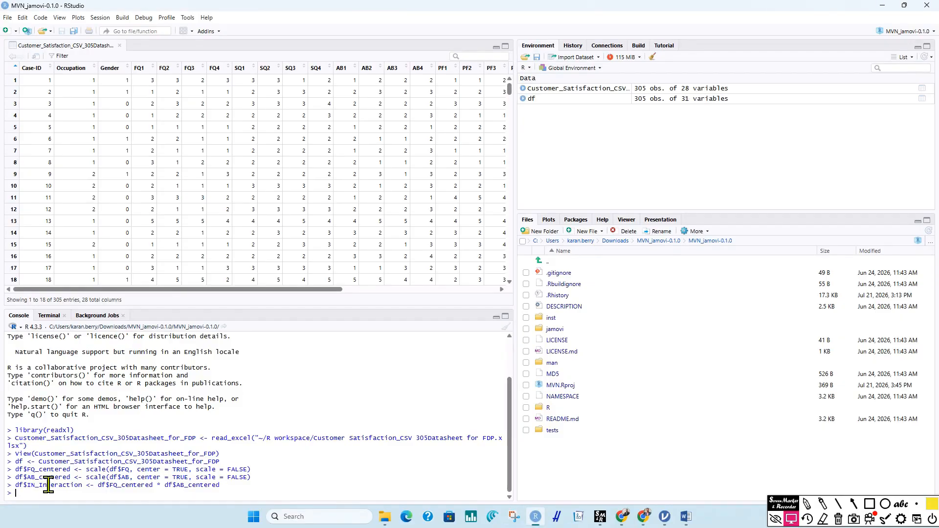
# Copy names(df), exists("FQ_centered") and exists("AB_centered") from Word, run them in the RStudio console, and check the new variables in the output.
pyautogui.click(684, 519)
pyautogui.click(685, 520)
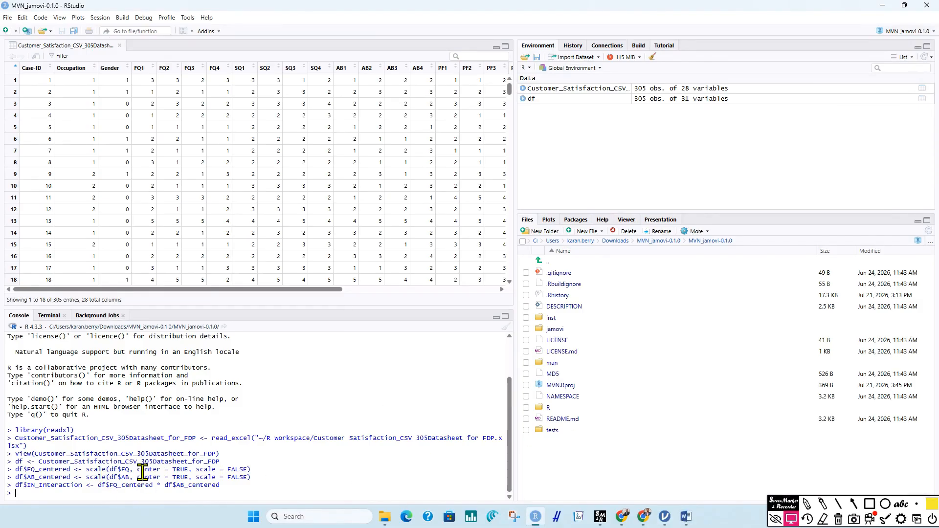
pyautogui.click(685, 519)
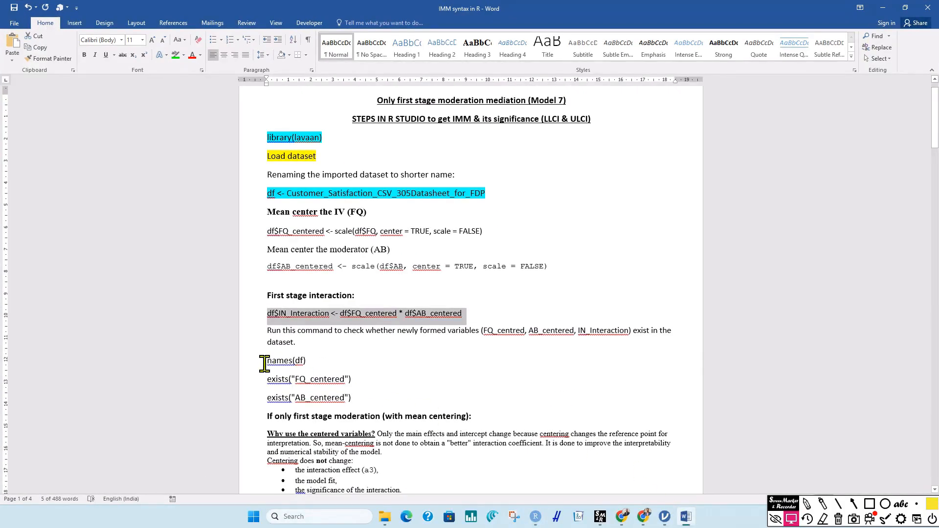
pyautogui.moveTo(266, 363); pyautogui.dragTo(359, 387)
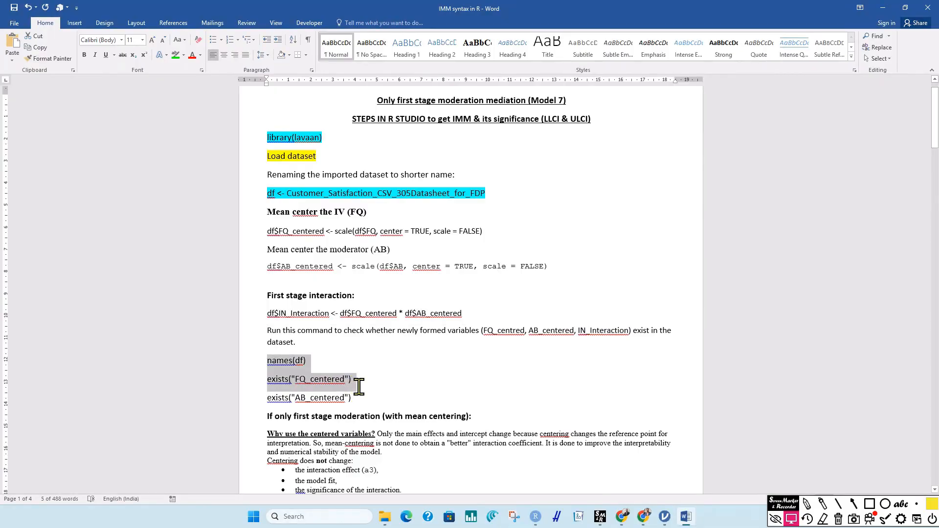
pyautogui.moveTo(360, 389); pyautogui.dragTo(360, 394)
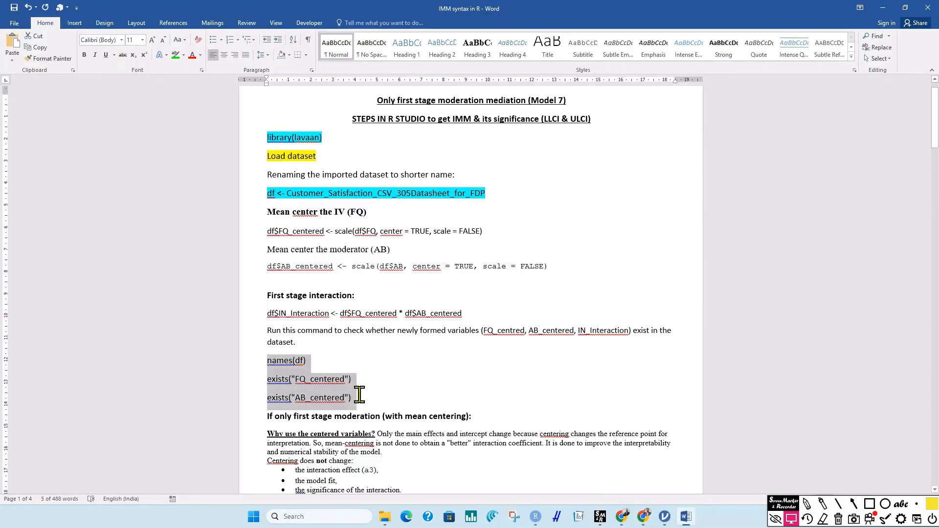
pyautogui.rightClick(287, 380)
pyautogui.click(308, 259)
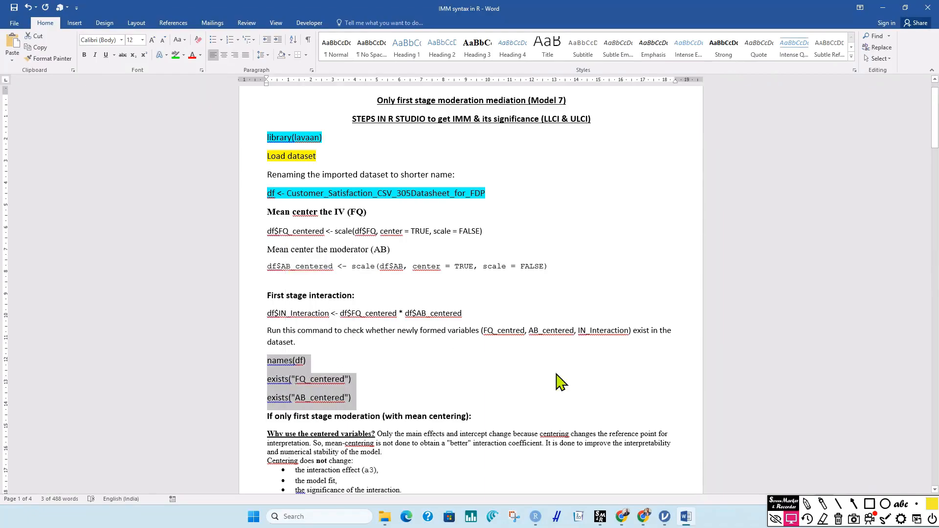
pyautogui.click(537, 518)
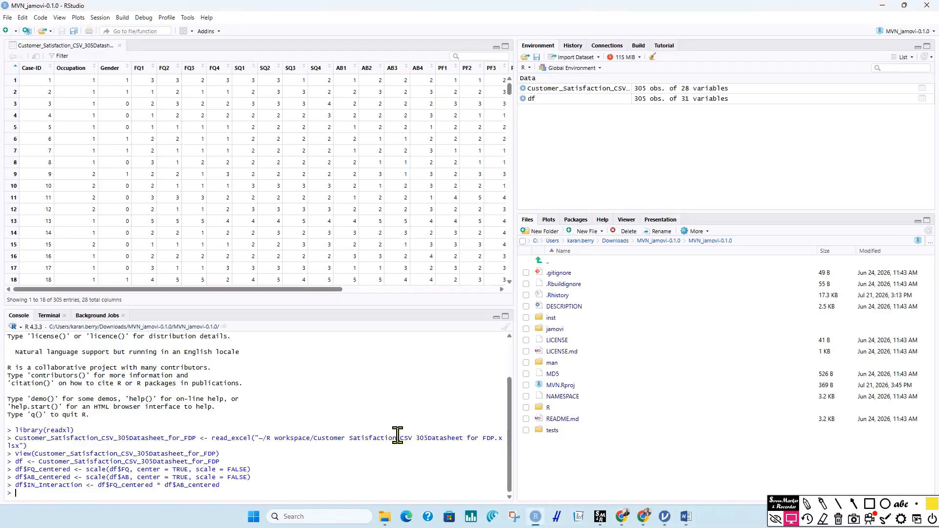
pyautogui.hotkey('ctrl', 'v')
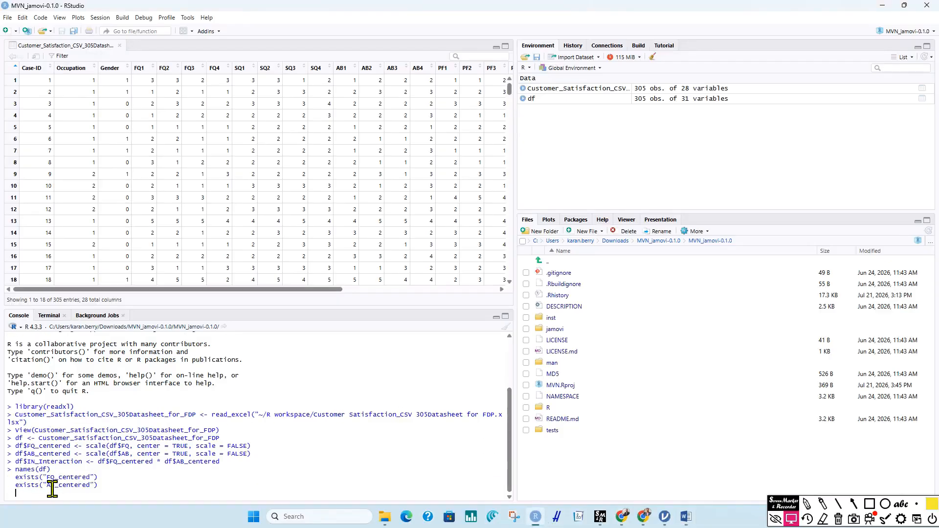
pyautogui.press('Return')
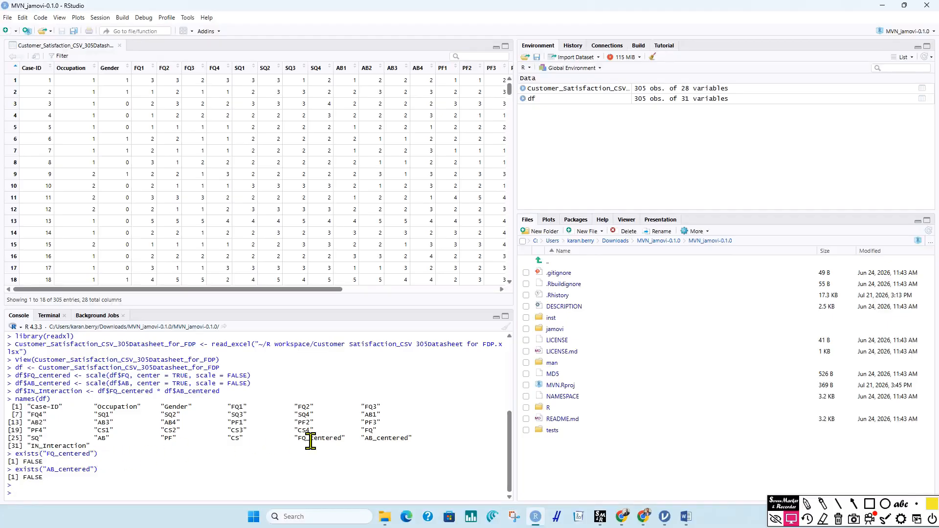
pyautogui.moveTo(686, 520)
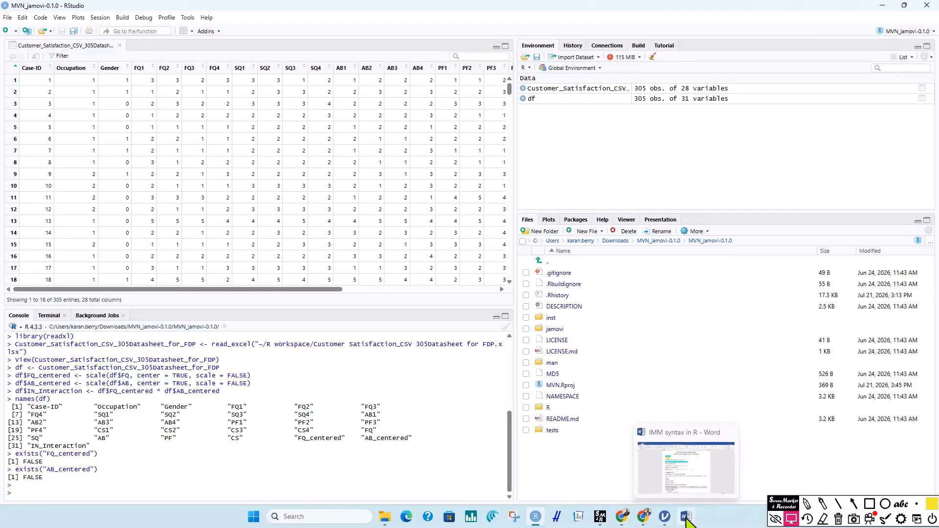
pyautogui.moveTo(298, 438); pyautogui.dragTo(424, 439)
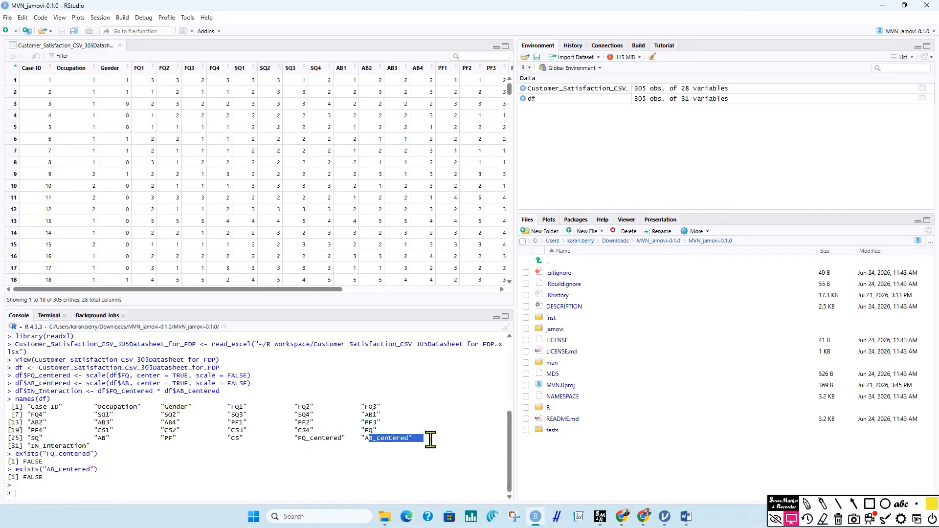
pyautogui.moveTo(31, 446); pyautogui.dragTo(89, 446)
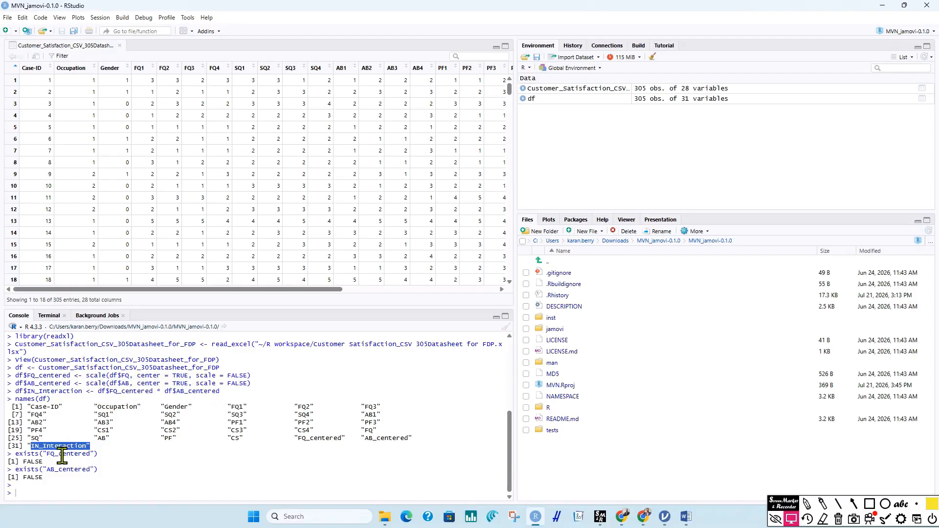
# Copy the model syntax with both stages and index_modmed := a3*b1 from Word and run it in the RStudio console.
pyautogui.click(685, 516)
pyautogui.scroll(-2, 545, 341)
pyautogui.scroll(-5, 545, 341)
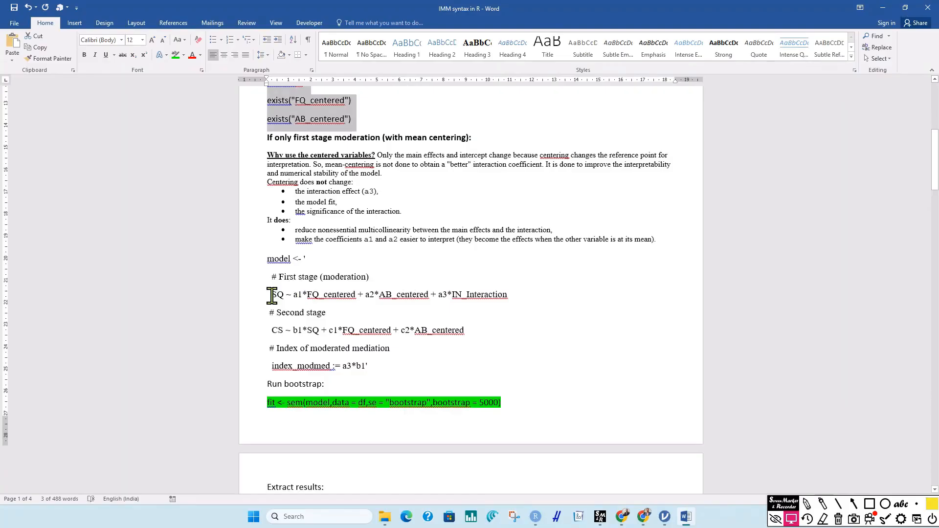
pyautogui.moveTo(262, 255); pyautogui.dragTo(402, 366)
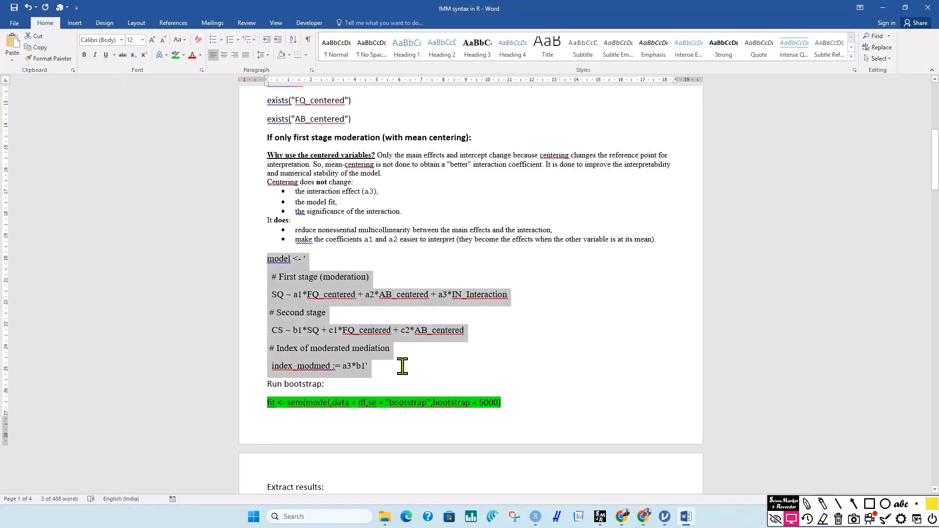
pyautogui.rightClick(309, 298)
pyautogui.click(343, 316)
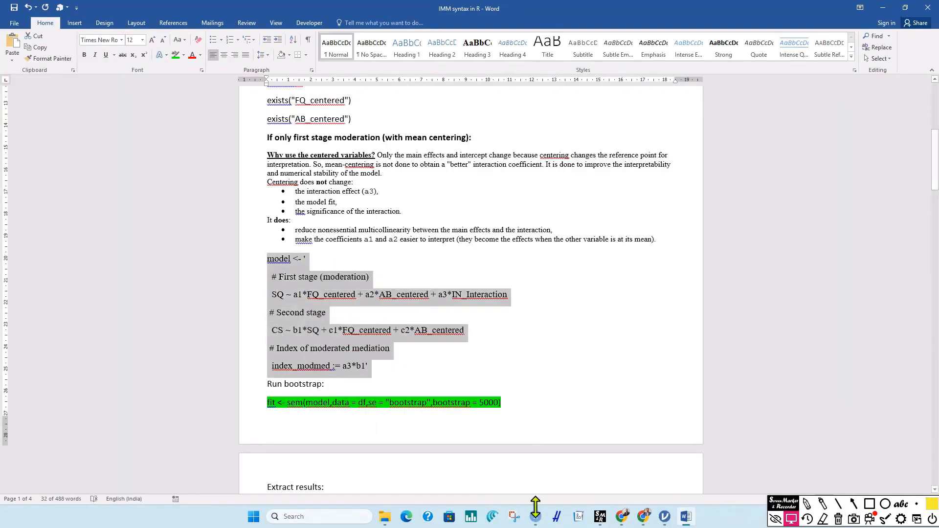
pyautogui.click(536, 516)
pyautogui.click(40, 497)
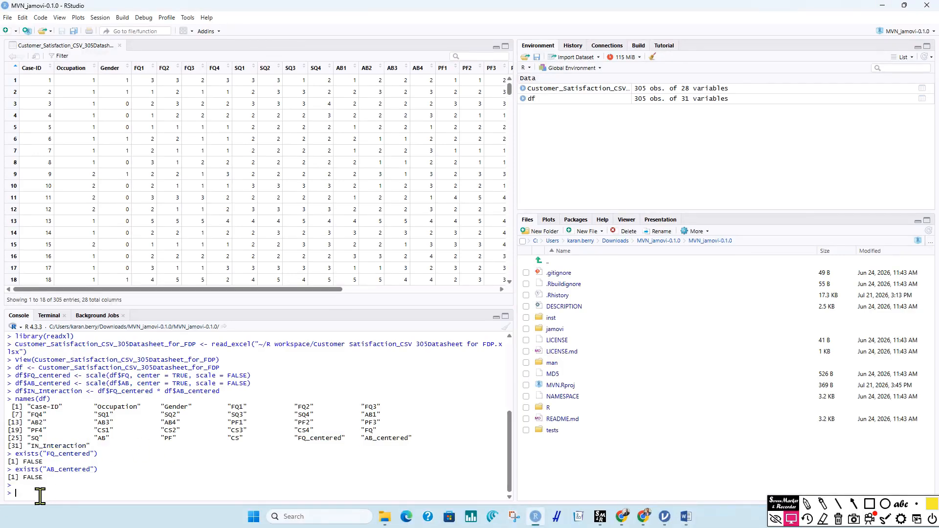
pyautogui.hotkey('ctrl', 'v')
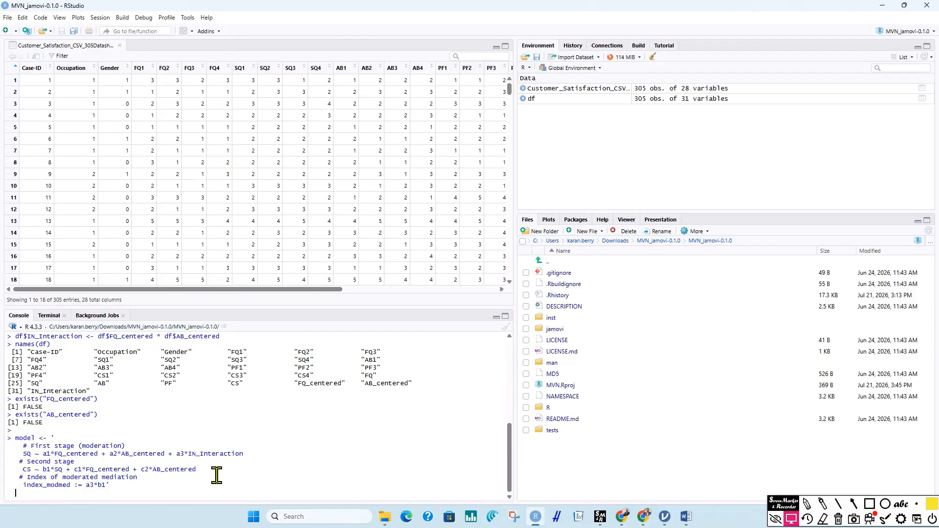
pyautogui.press('Return')
# Load the lavaan package by running library(lavaan) in the console.
pyautogui.scroll(-4, 211, 479)
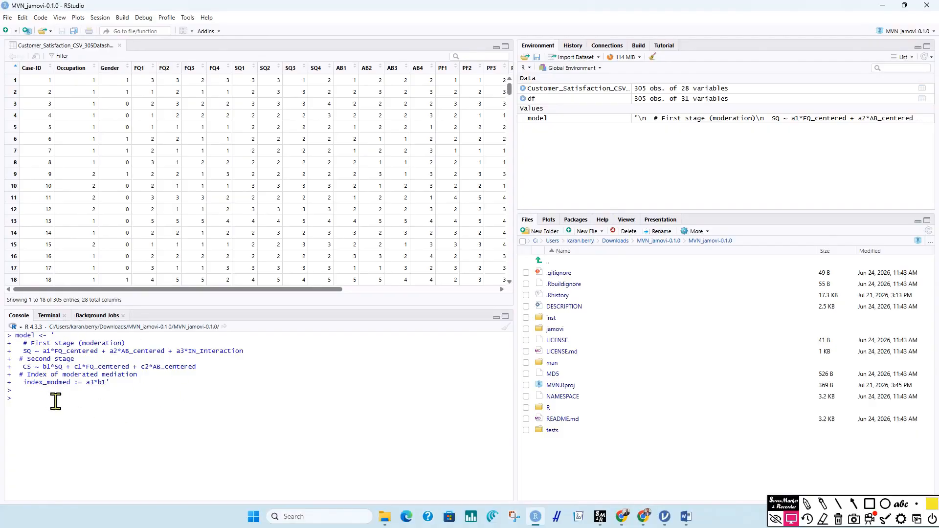
pyautogui.write('library(lava')
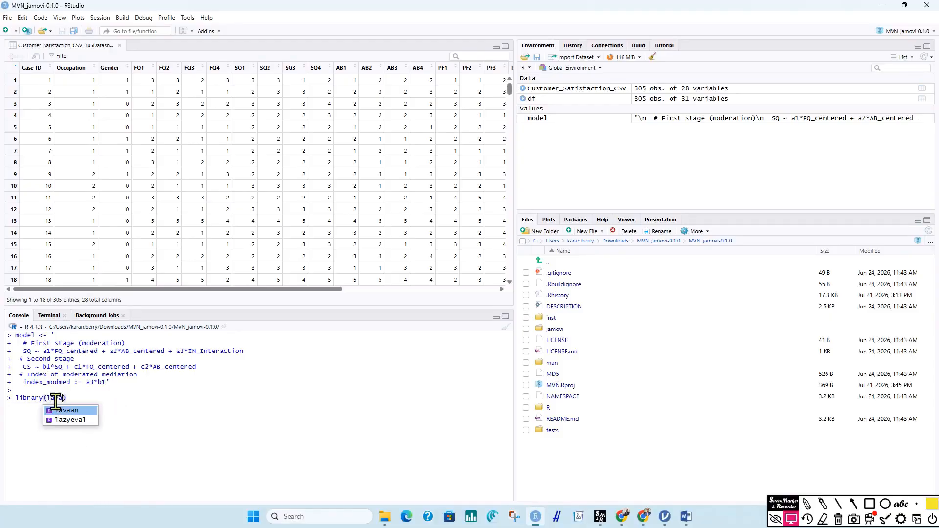
pyautogui.write('v')
pyautogui.press('Tab')
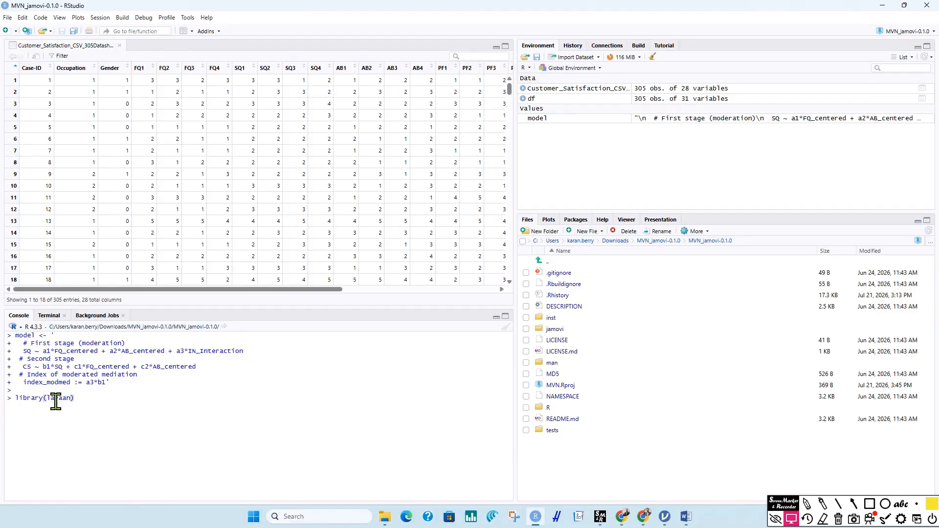
pyautogui.press('Return')
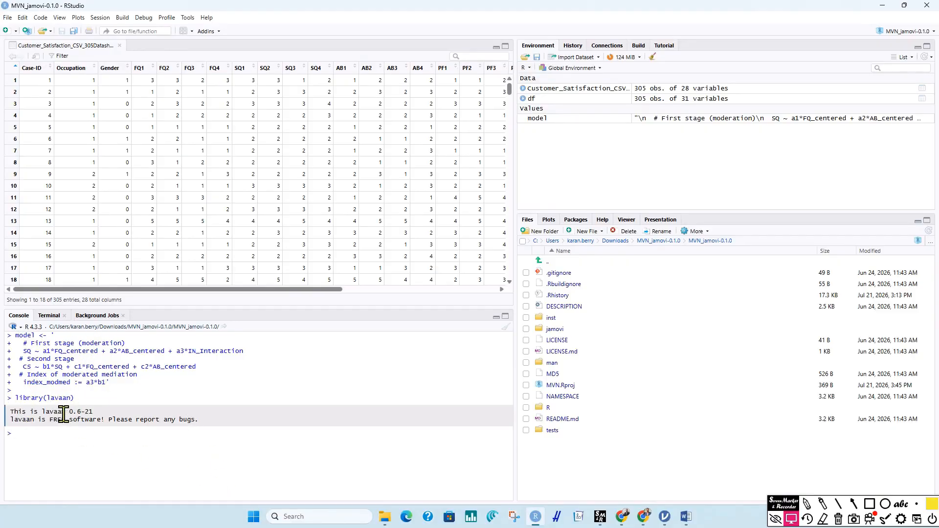
# Copy the sem bootstrap command from Word and run fit <- sem(model,data = df,se = "bootstrap",bootstrap = 1000) in the RStudio console.
pyautogui.click(686, 517)
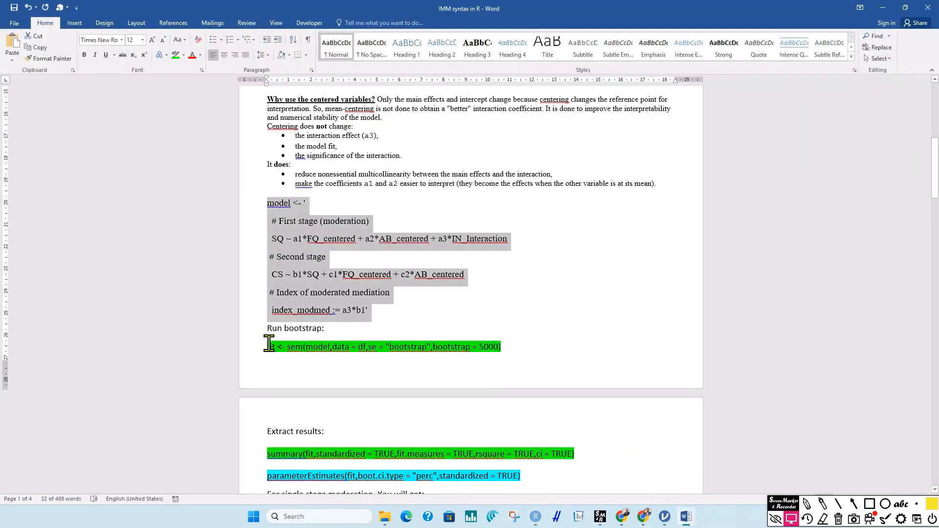
pyautogui.moveTo(269, 346); pyautogui.dragTo(536, 352)
pyautogui.rightClick(494, 352)
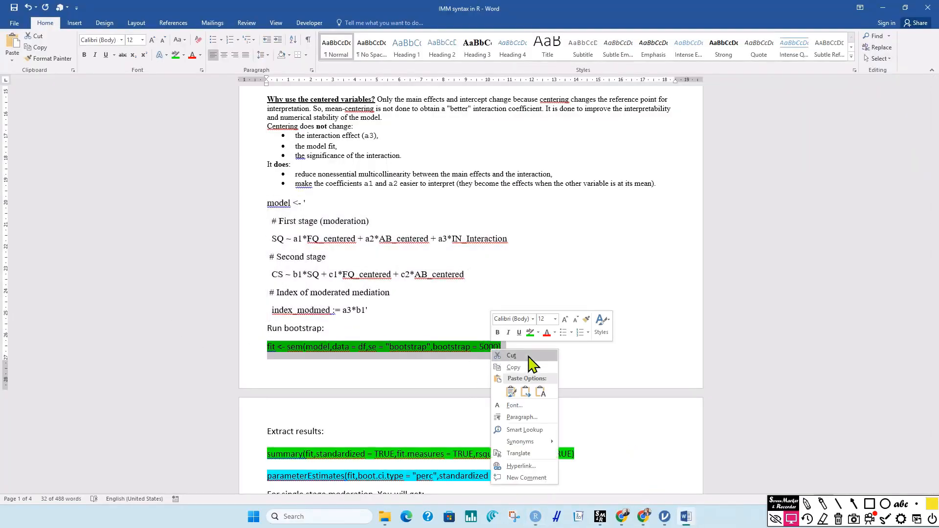
pyautogui.click(519, 366)
pyautogui.click(536, 517)
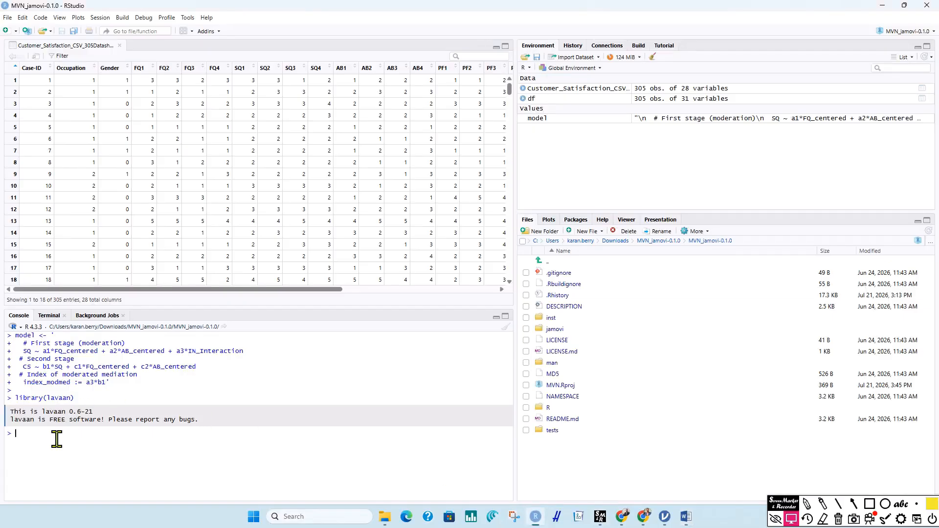
pyautogui.hotkey('ctrl', 'v')
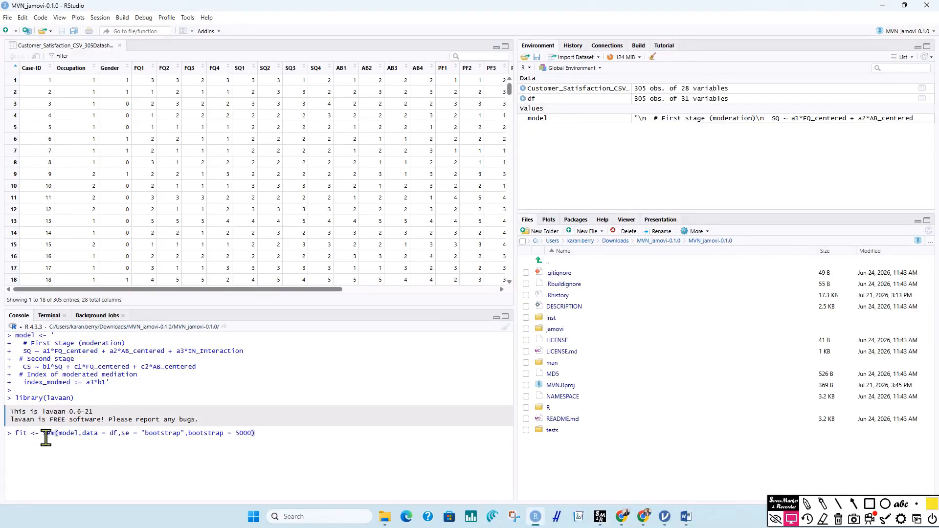
pyautogui.click(239, 432)
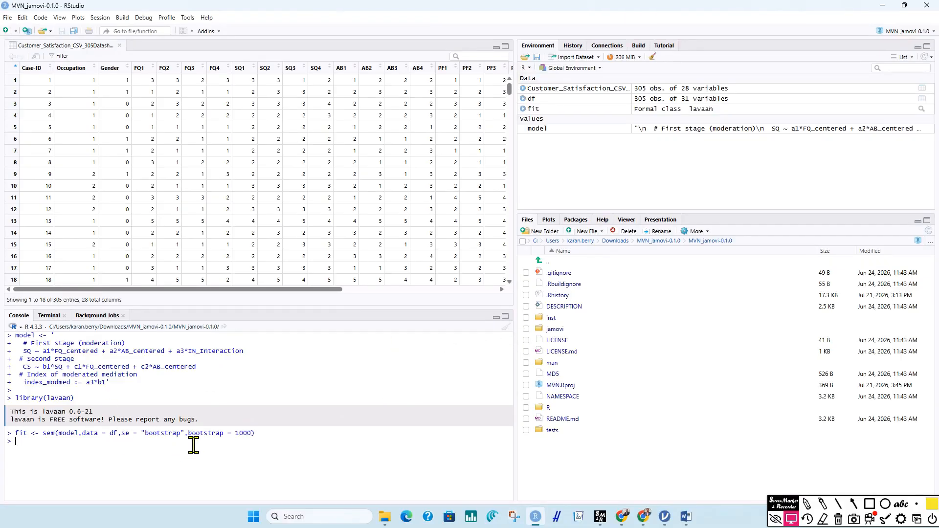
# Copy the results command from Word and run summary(fit,standardized = TRUE,fit.measures = TRUE,rsquare = TRUE,ci = TRUE) in the RStudio console.
pyautogui.click(686, 516)
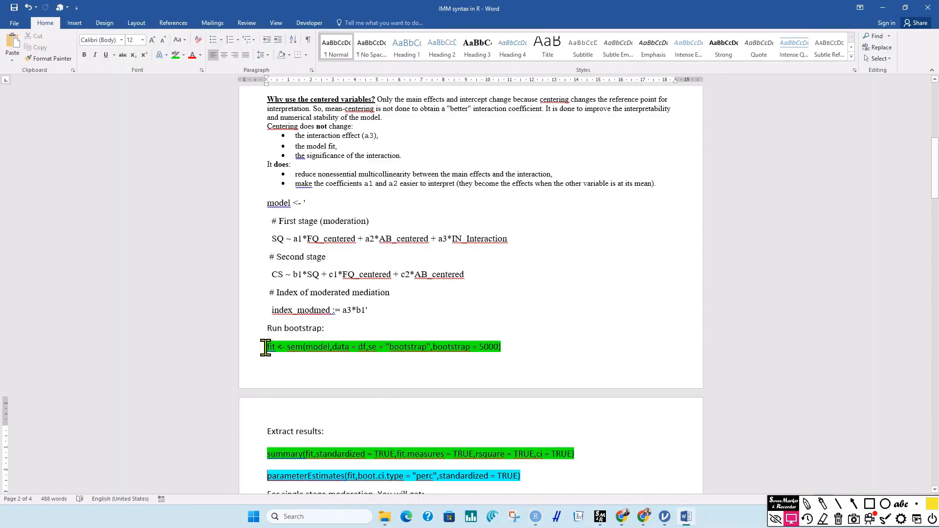
pyautogui.moveTo(264, 454); pyautogui.dragTo(548, 465)
pyautogui.rightClick(548, 464)
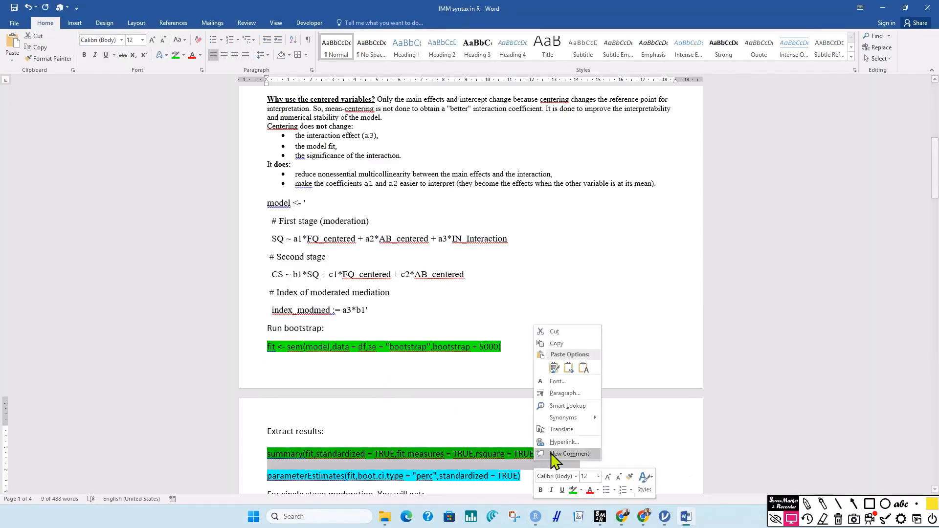
pyautogui.click(569, 348)
pyautogui.click(537, 516)
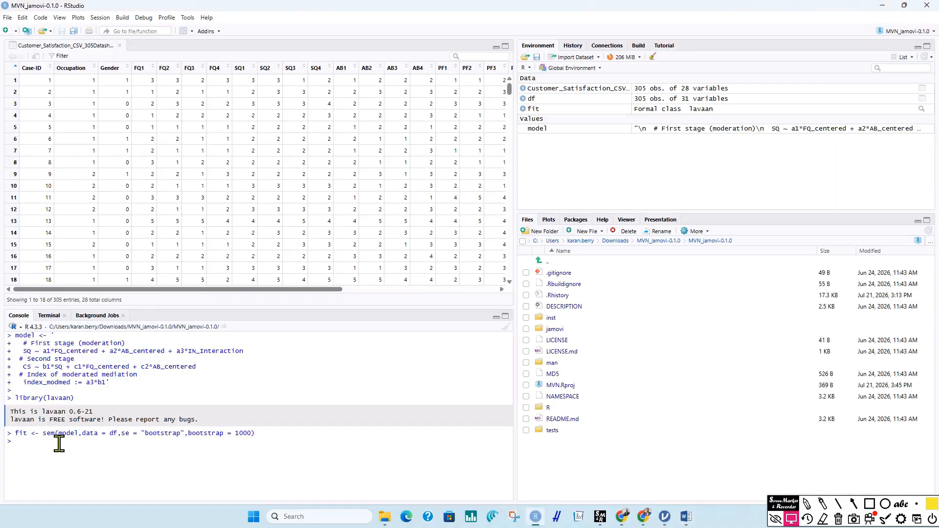
pyautogui.hotkey('ctrl', 'v')
pyautogui.press('Return')
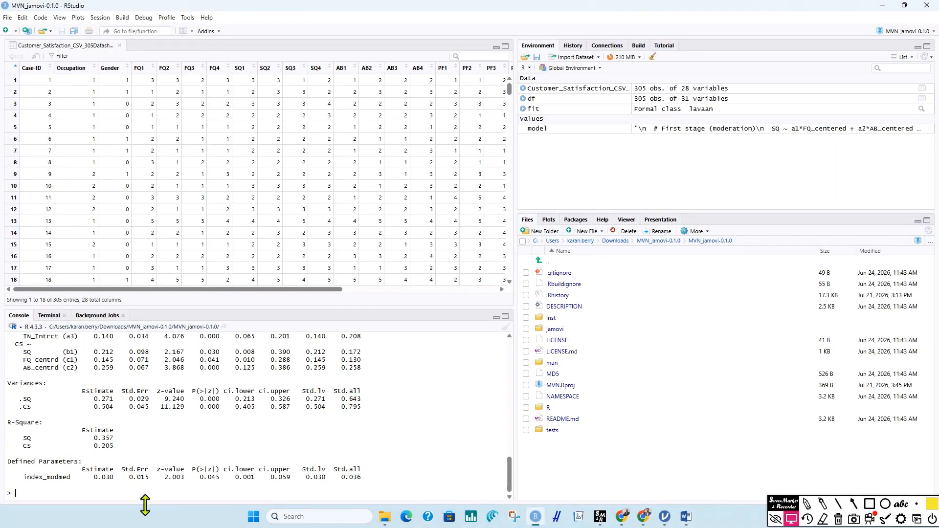
# Examine the regressions and the index_modmed estimate, p-value and confidence limits in the summary output, and switch back to the jamovi mediation results.
pyautogui.scroll(5, 195, 416)
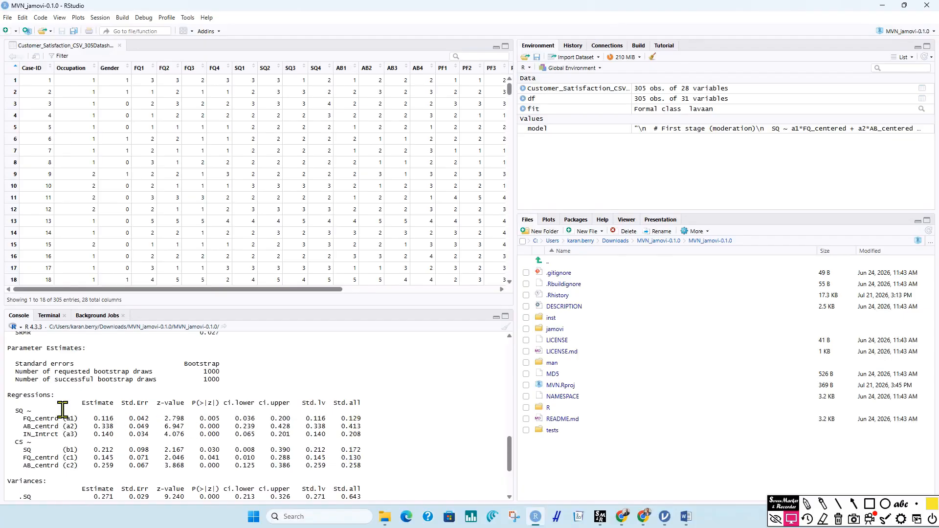
pyautogui.scroll(-5, 63, 410)
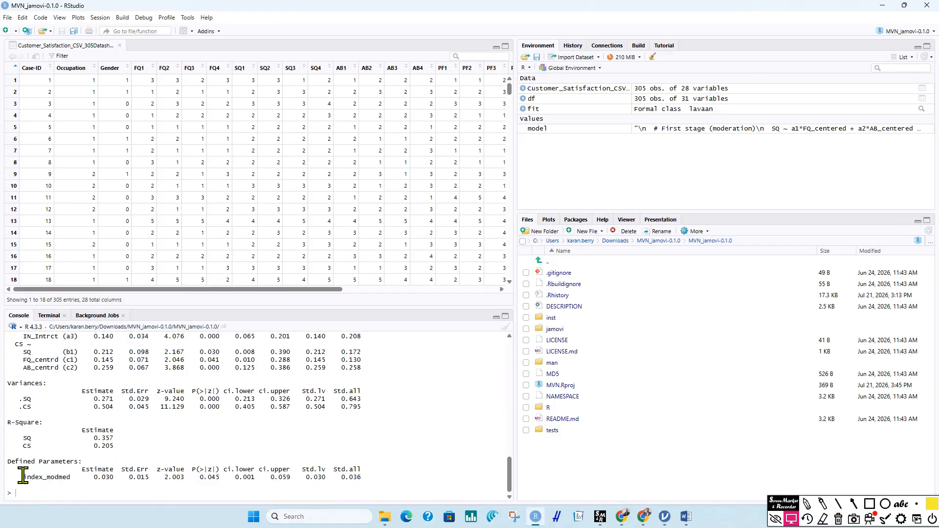
pyautogui.moveTo(23, 475); pyautogui.dragTo(113, 478)
pyautogui.moveTo(199, 477); pyautogui.dragTo(221, 478)
pyautogui.moveTo(18, 477); pyautogui.dragTo(81, 478)
pyautogui.moveTo(176, 478); pyautogui.dragTo(262, 478)
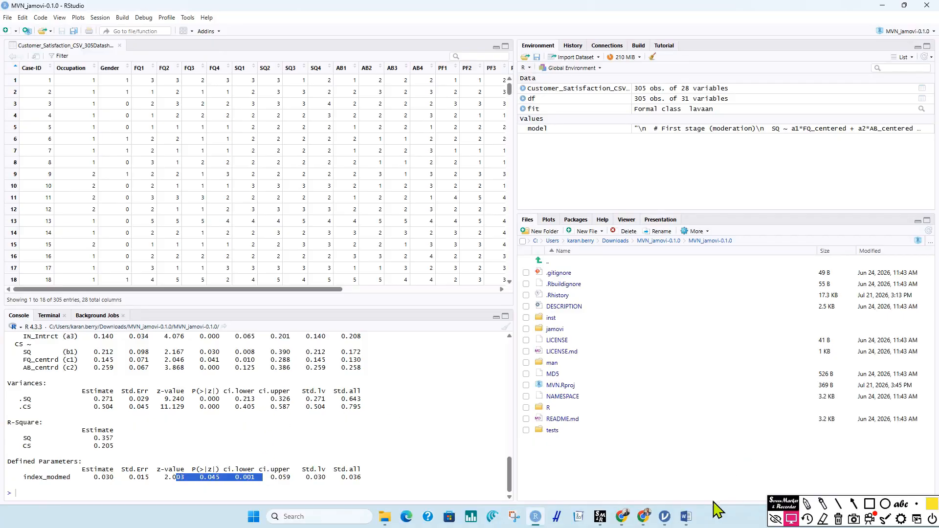
pyautogui.click(664, 517)
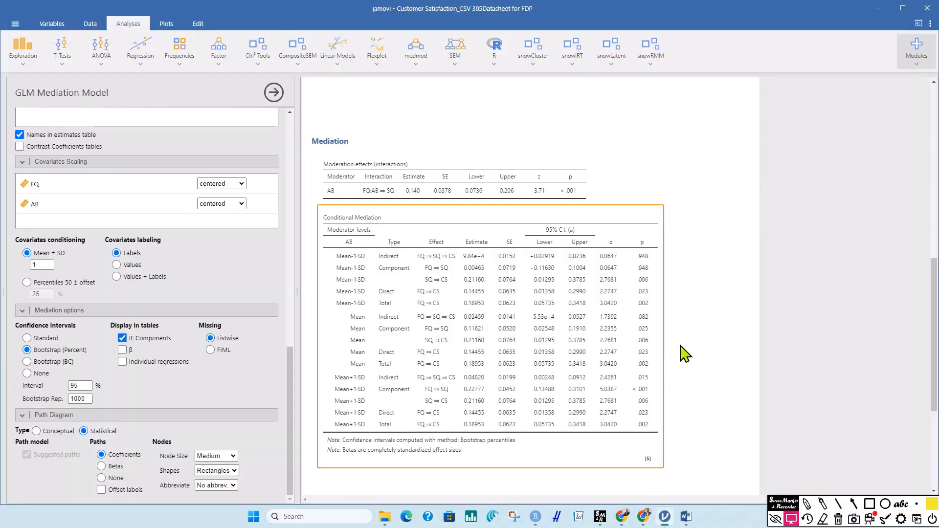